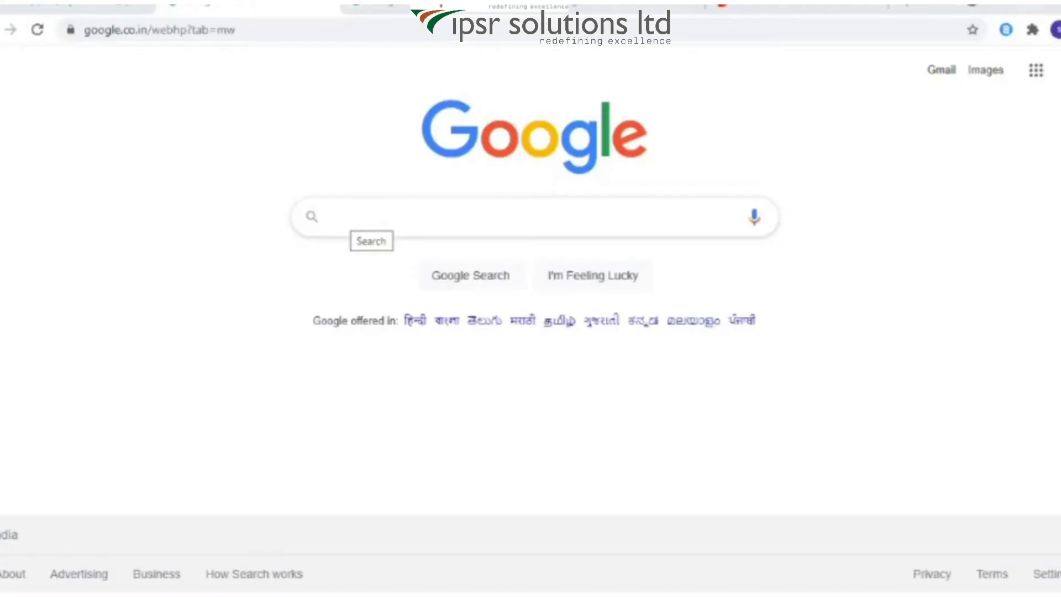
pyautogui.click(347, 219)
pyautogui.write('w')
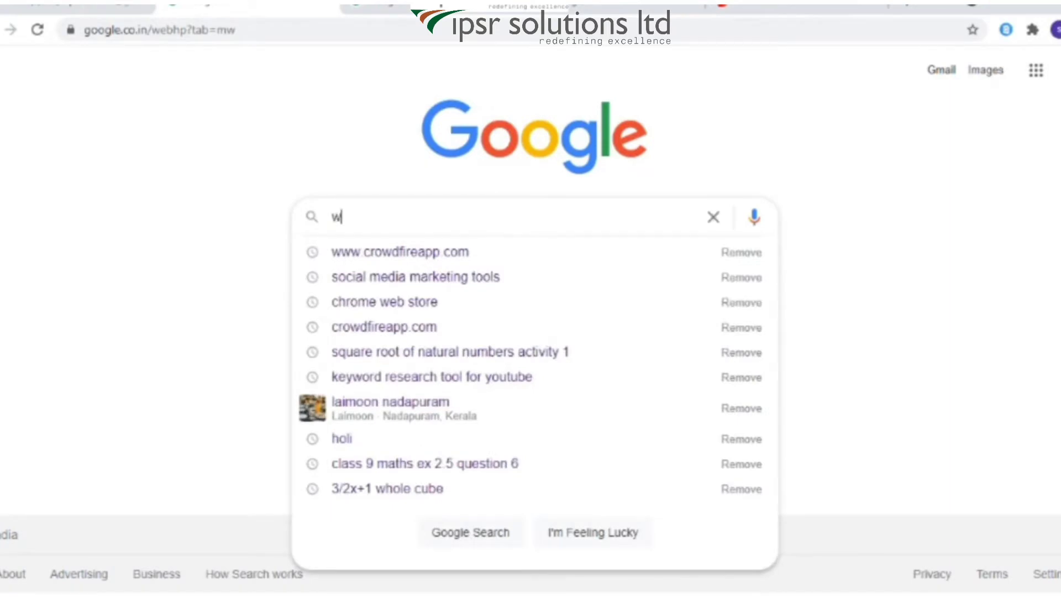
pyautogui.write('ww')
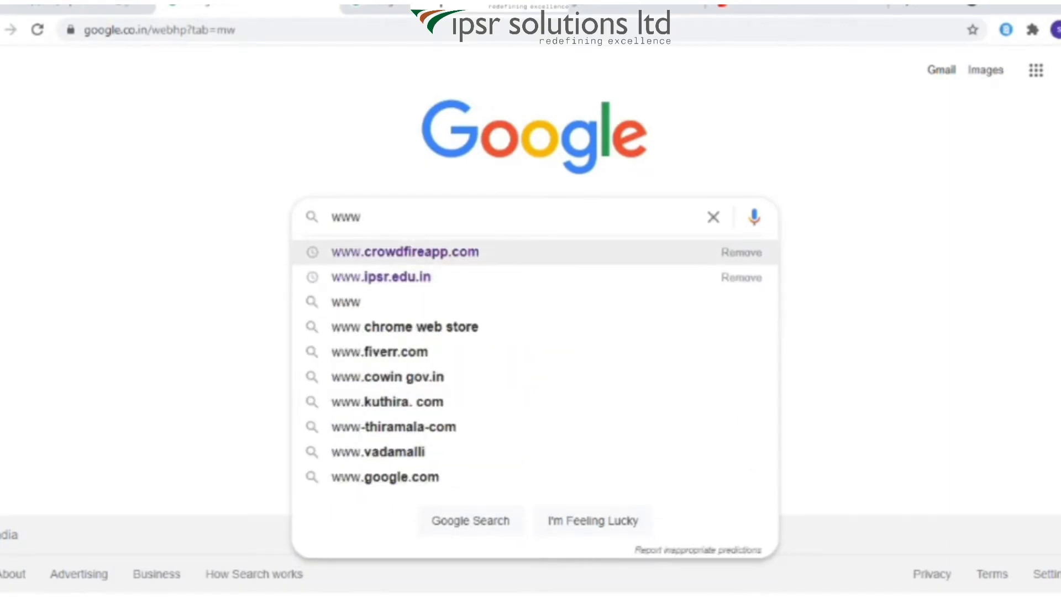
pyautogui.click(405, 252)
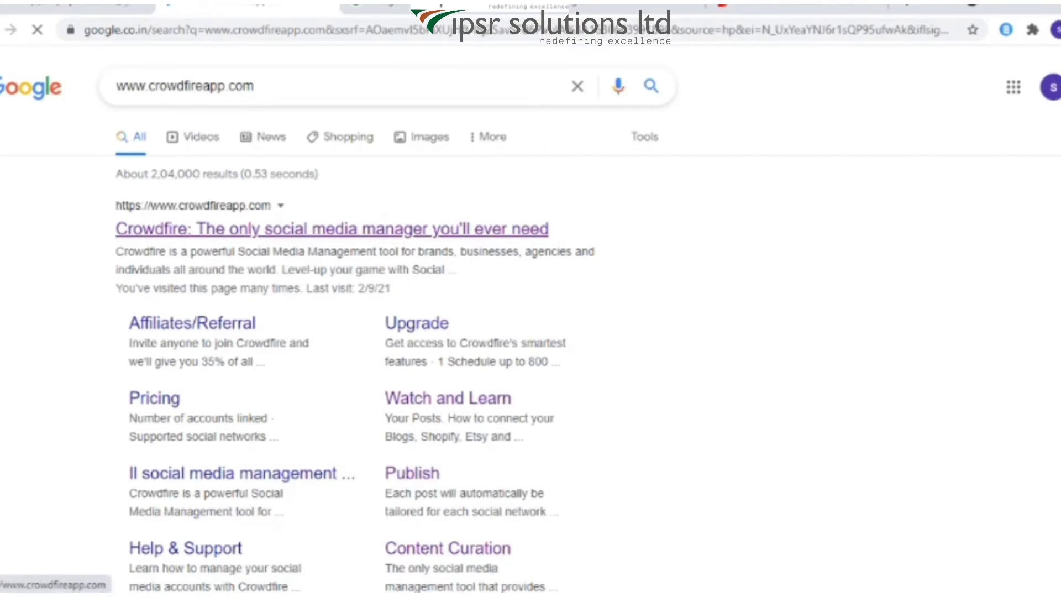
pyautogui.click(332, 229)
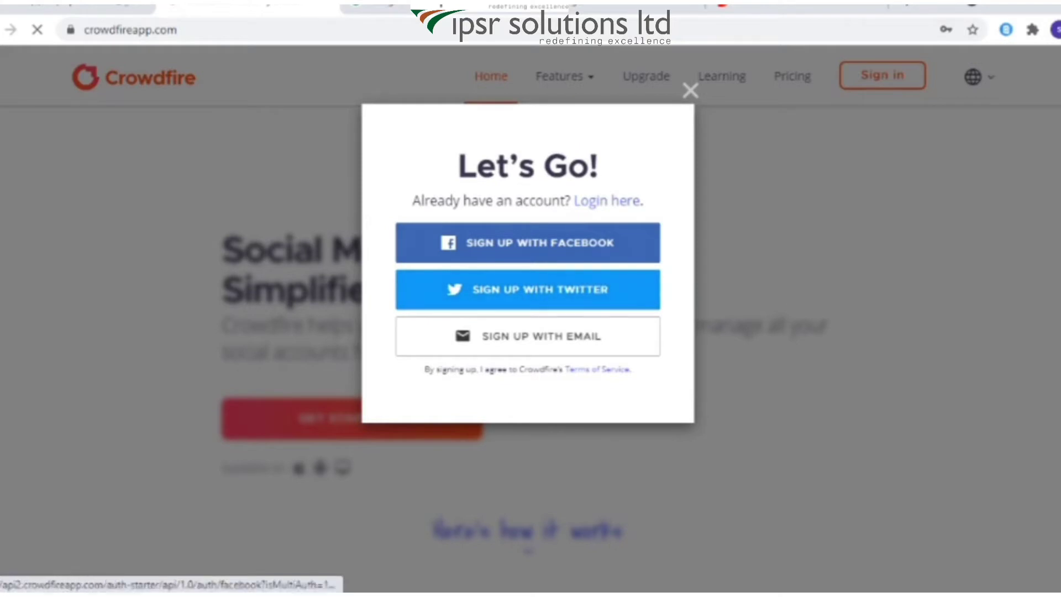
# Log in to the existing Crowdfire account by email, filling in the saved email address and account password.
pyautogui.click(608, 201)
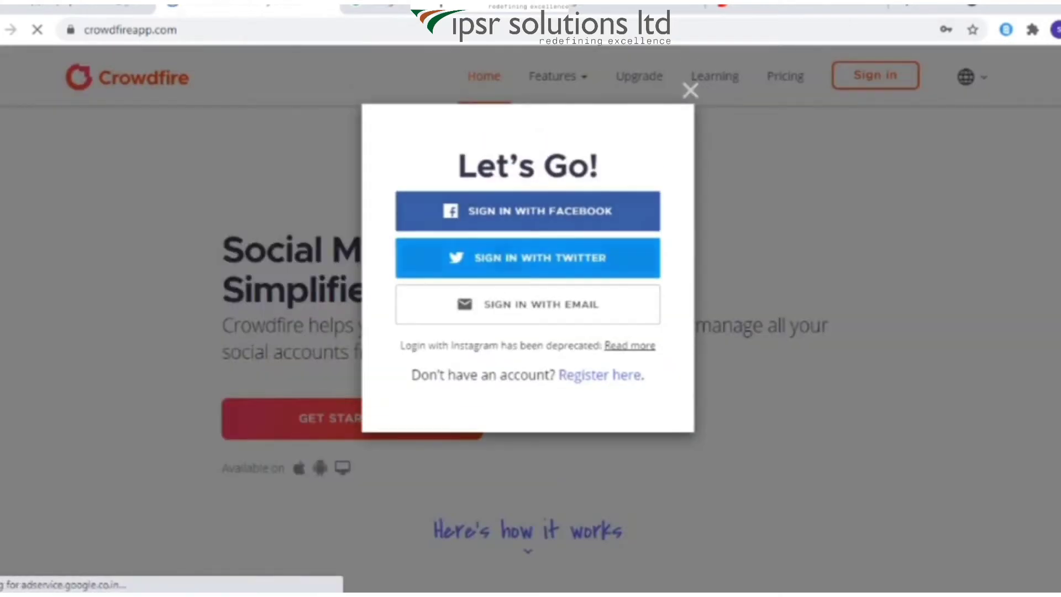
pyautogui.click(540, 304)
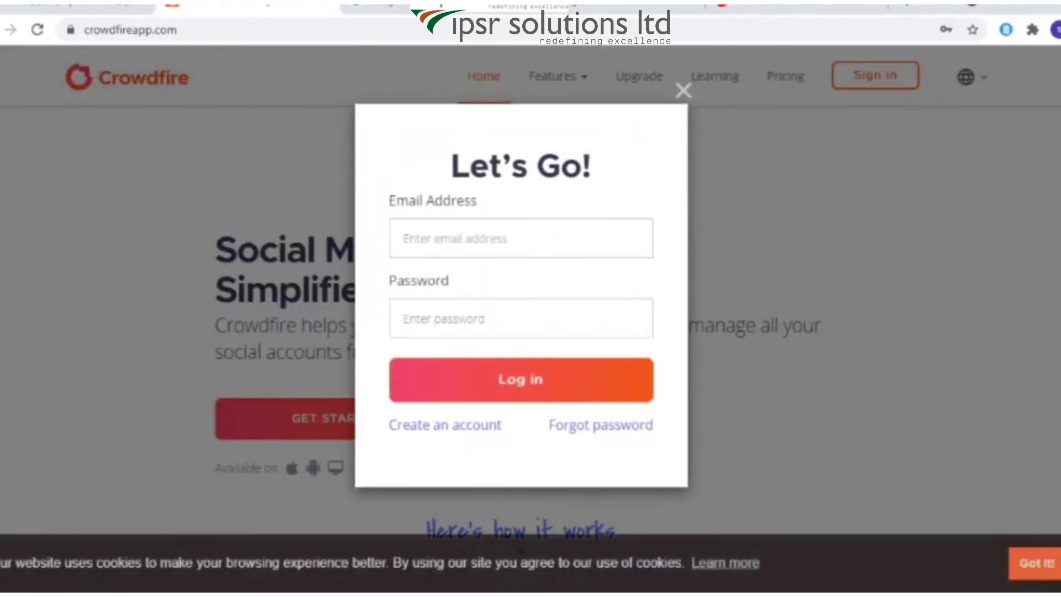
pyautogui.click(404, 319)
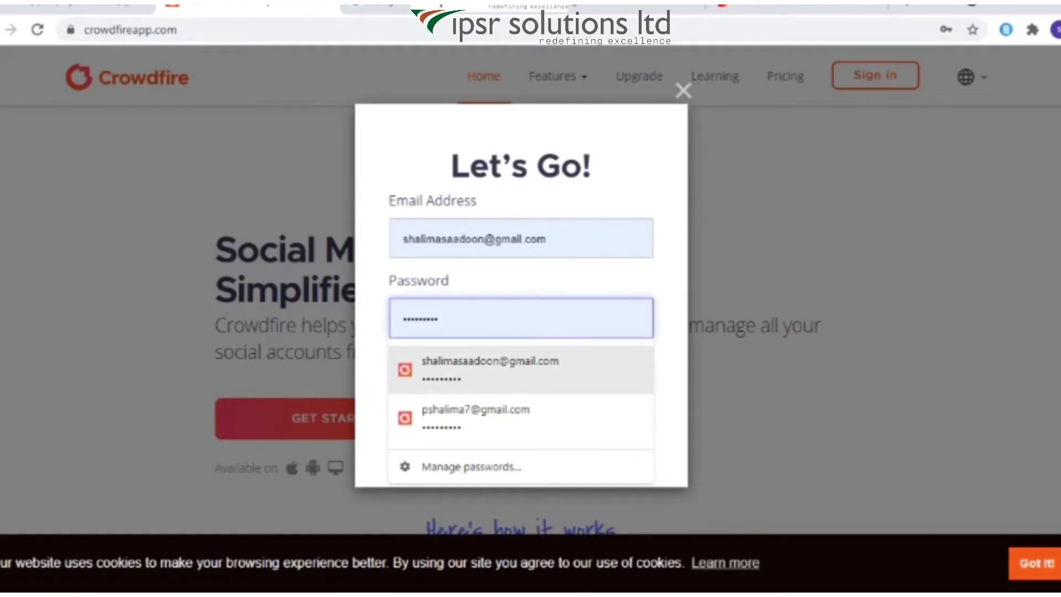
pyautogui.click(520, 369)
pyautogui.press('Return')
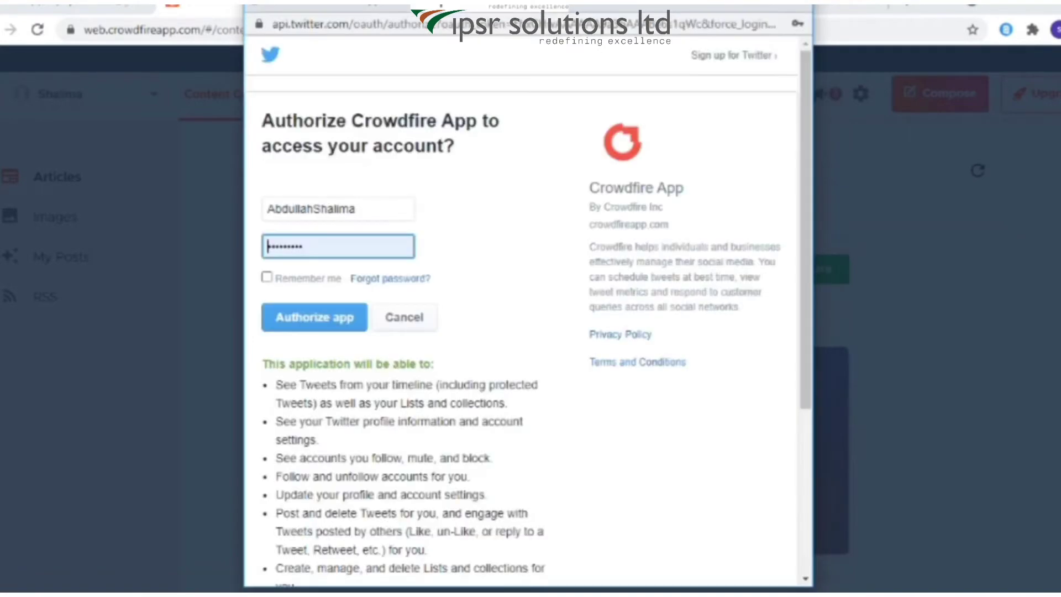
# Authorize Crowdfire to access the Twitter account and connect the Lady Island Facebook page, skipping the feature introduction.
pyautogui.click(314, 317)
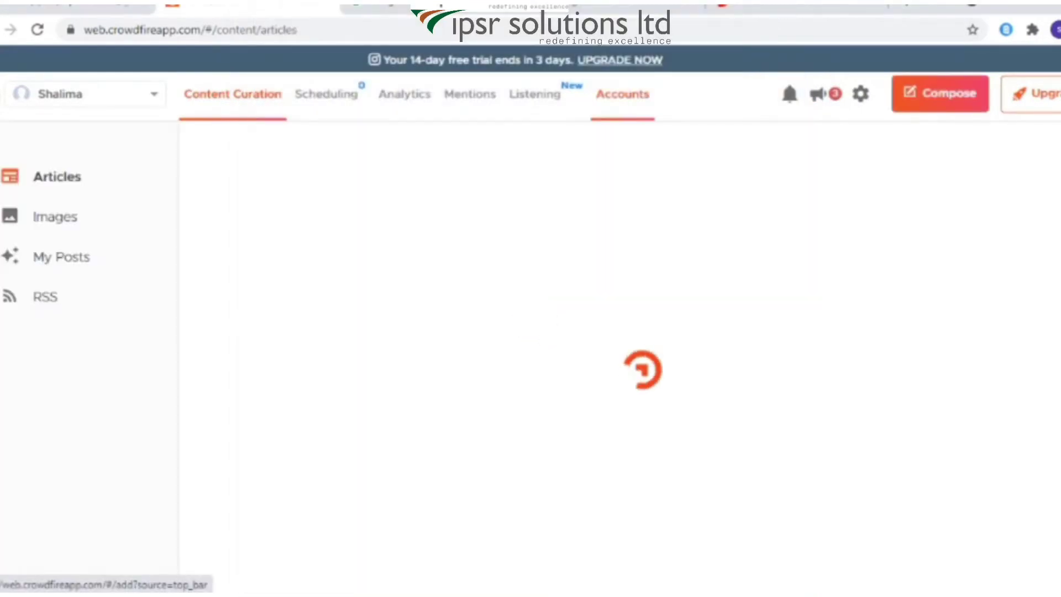
pyautogui.click(622, 93)
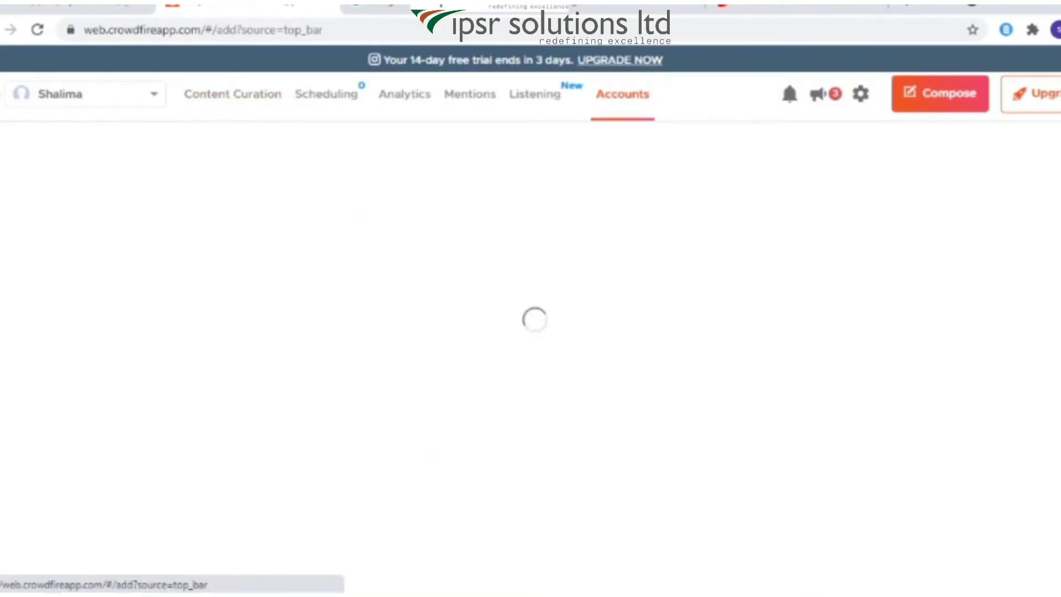
pyautogui.click(438, 303)
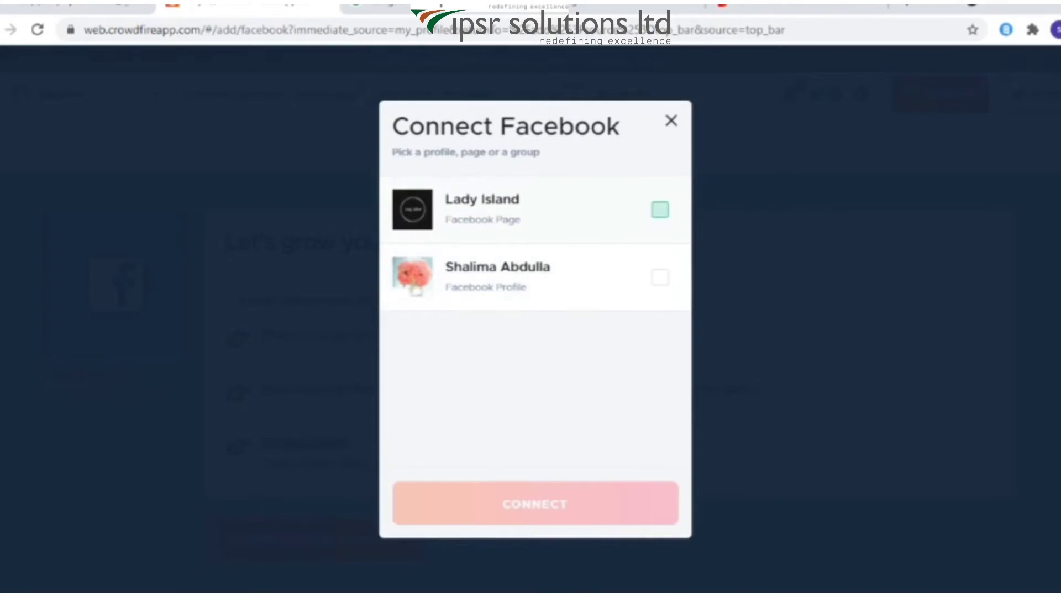
pyautogui.click(660, 209)
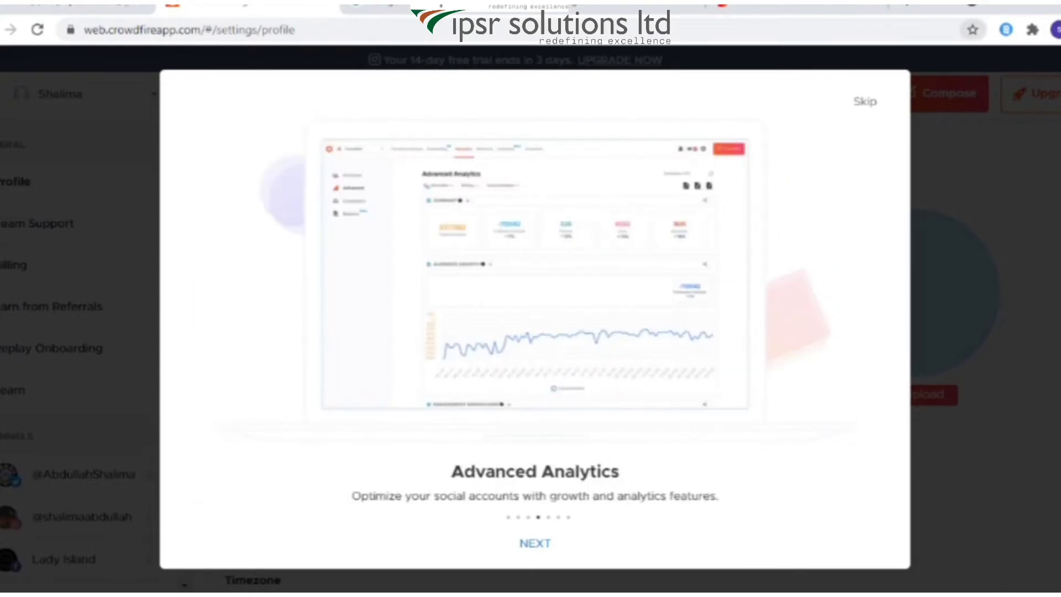
pyautogui.click(864, 101)
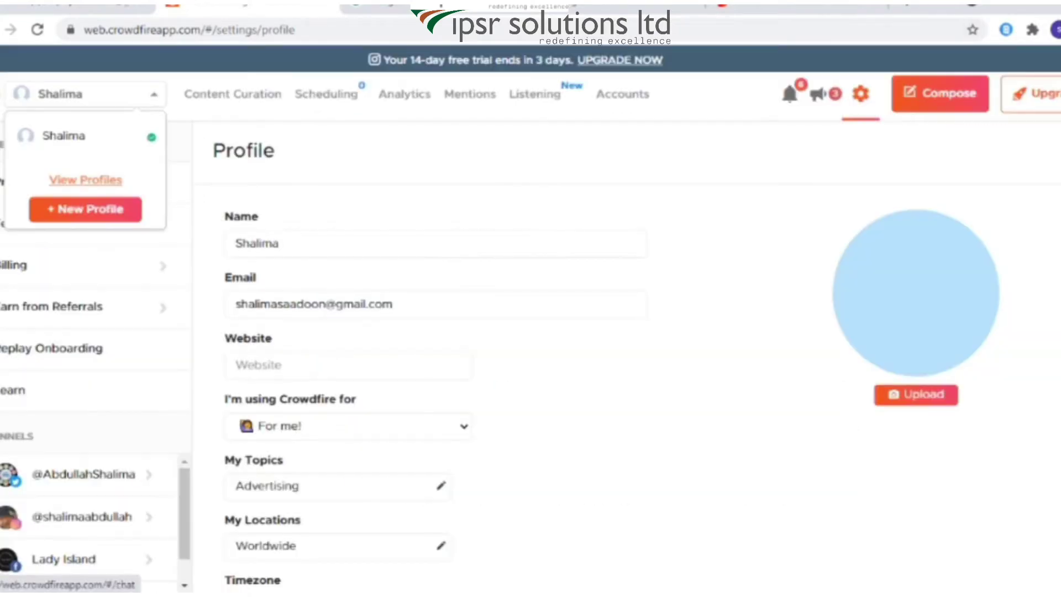
# Search the profile's topics for "Digita" and select Digital Marketing, Digital Advertising and Digital Media.
pyautogui.click(232, 94)
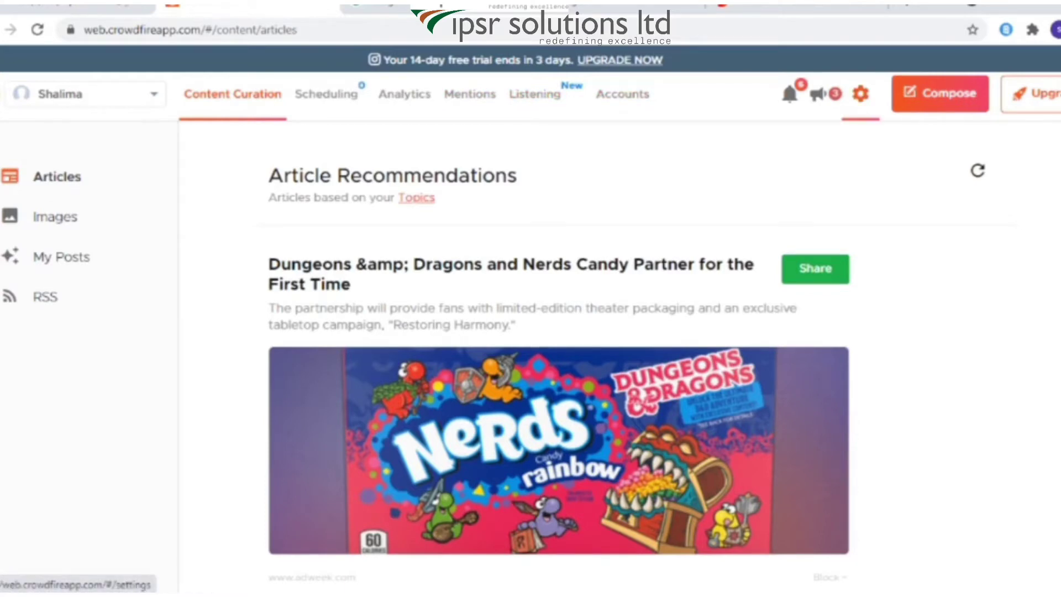
pyautogui.click(860, 93)
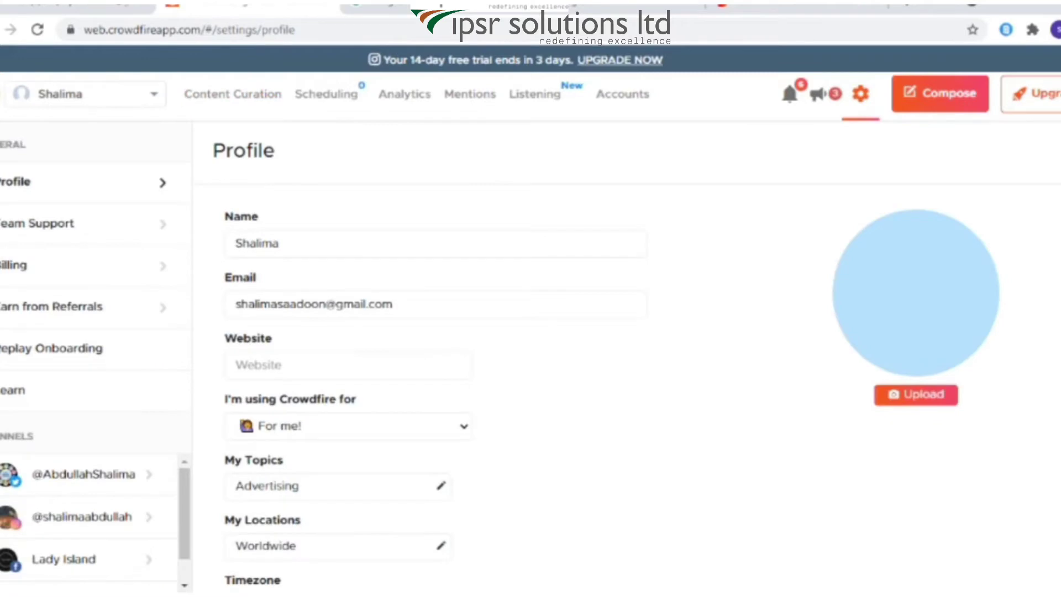
pyautogui.click(440, 486)
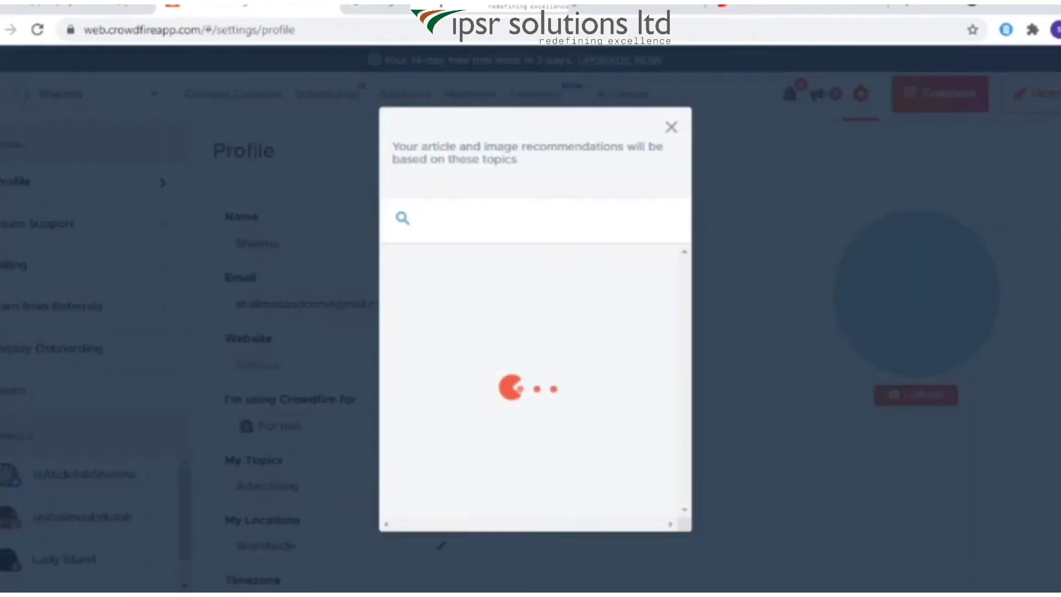
pyautogui.click(480, 196)
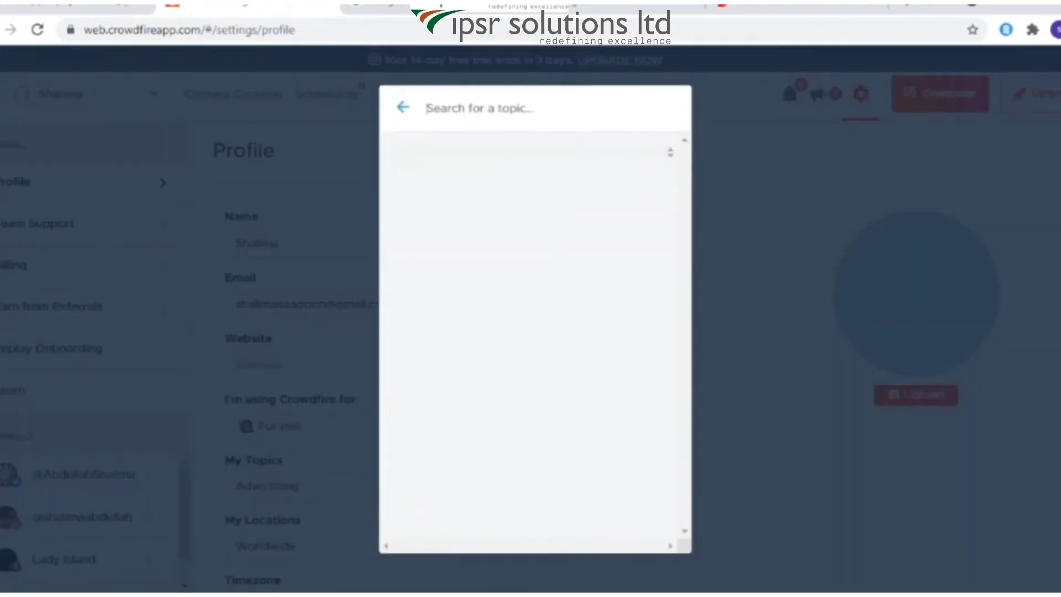
pyautogui.write('Dig')
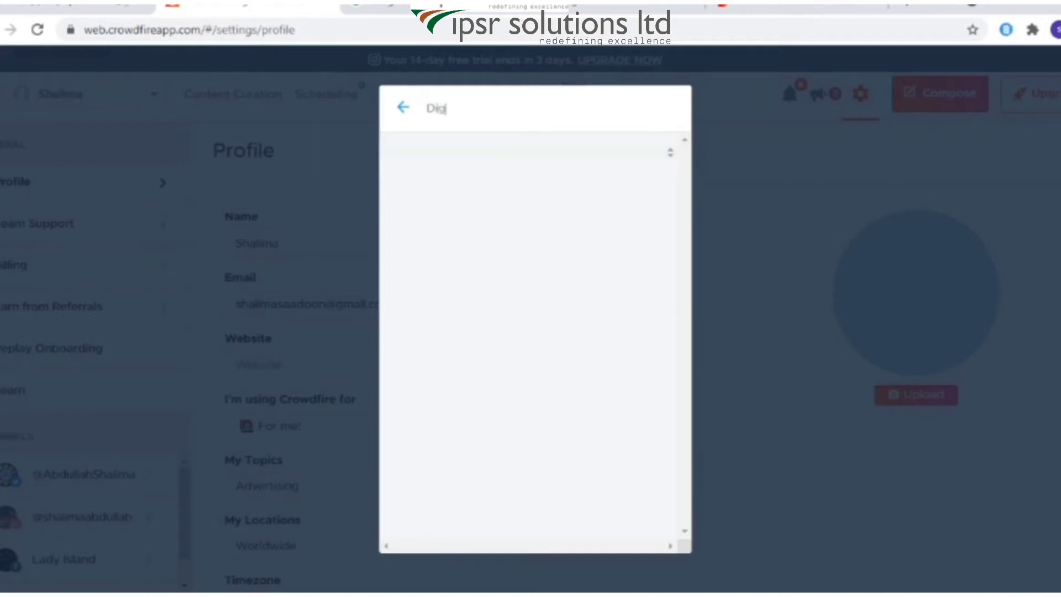
pyautogui.write('ita')
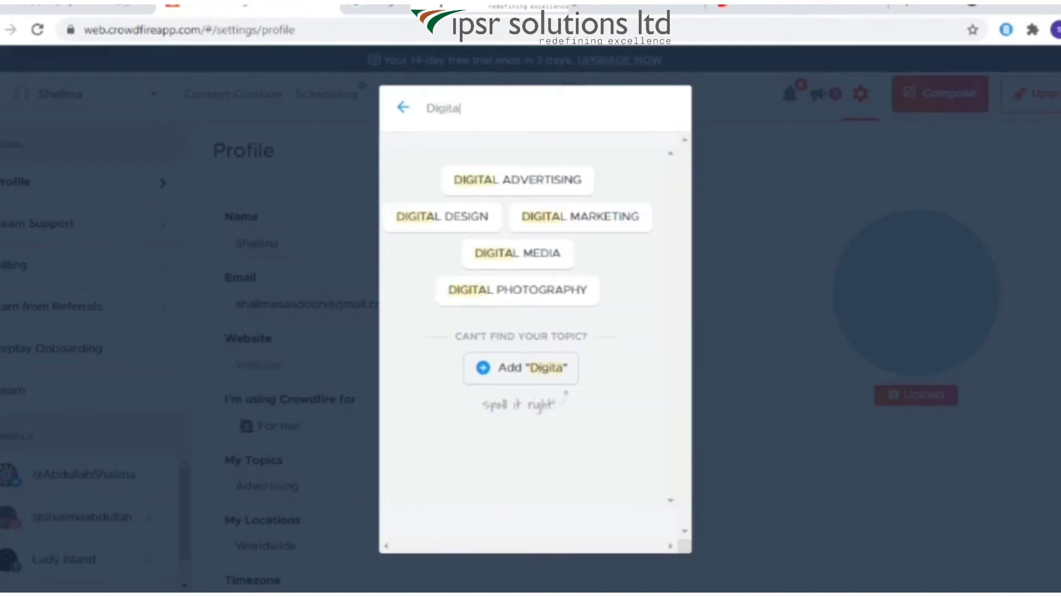
pyautogui.click(579, 217)
pyautogui.click(517, 180)
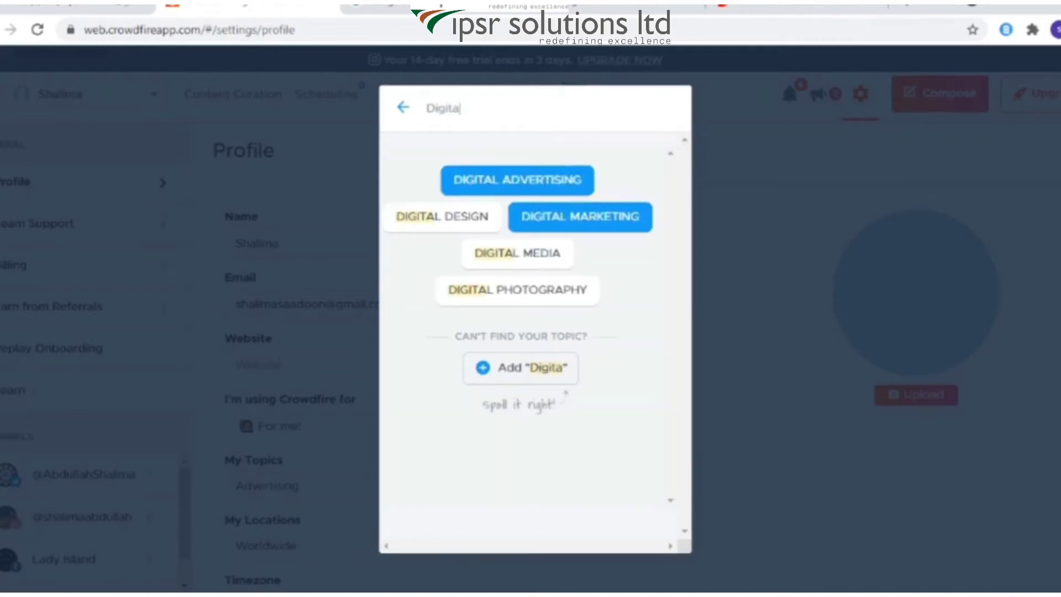
pyautogui.click(516, 253)
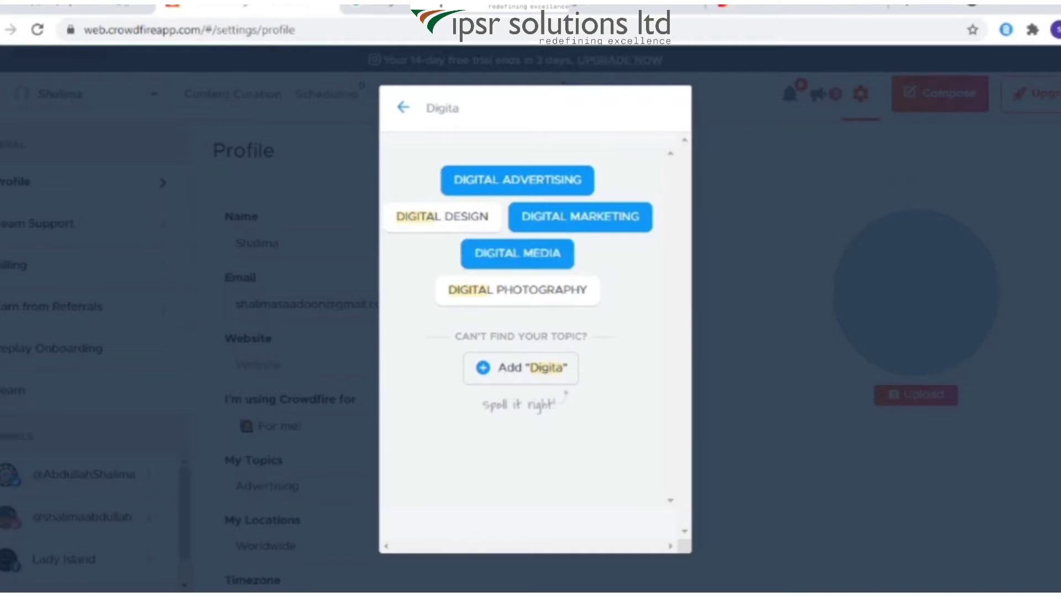
pyautogui.click(402, 107)
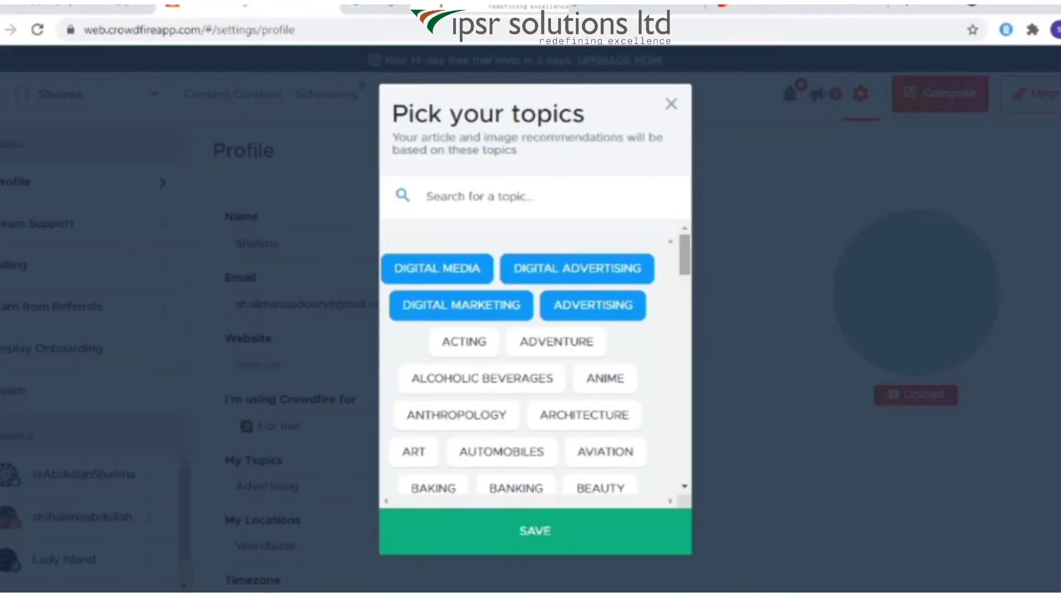
# Add Blogging, Blockchain, Business and Career Advice to the profile's topics and save the selection.
pyautogui.scroll(-3, 531, 357)
pyautogui.scroll(-1, 535, 356)
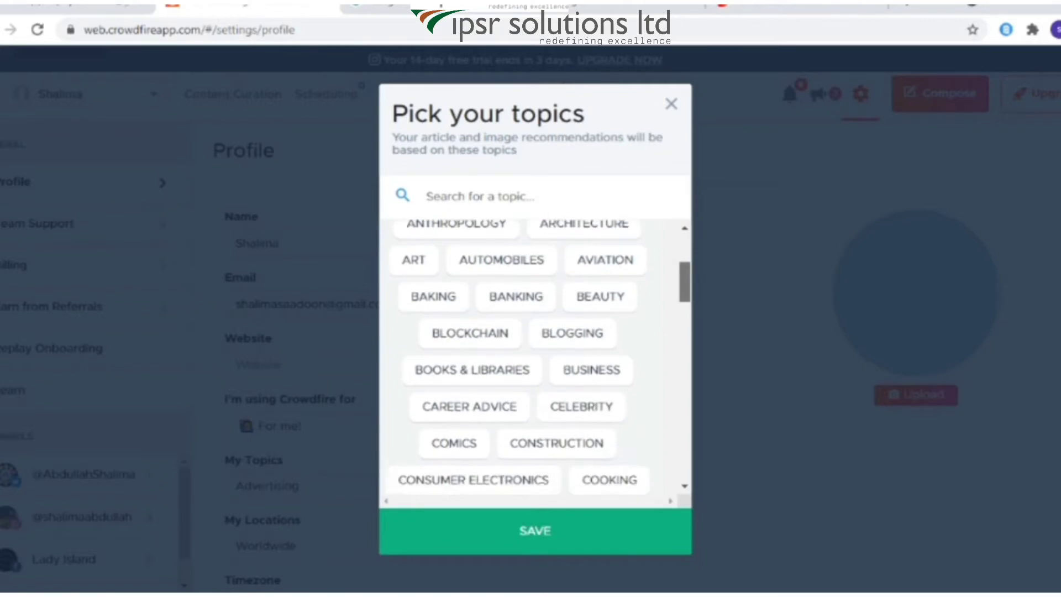
pyautogui.click(572, 322)
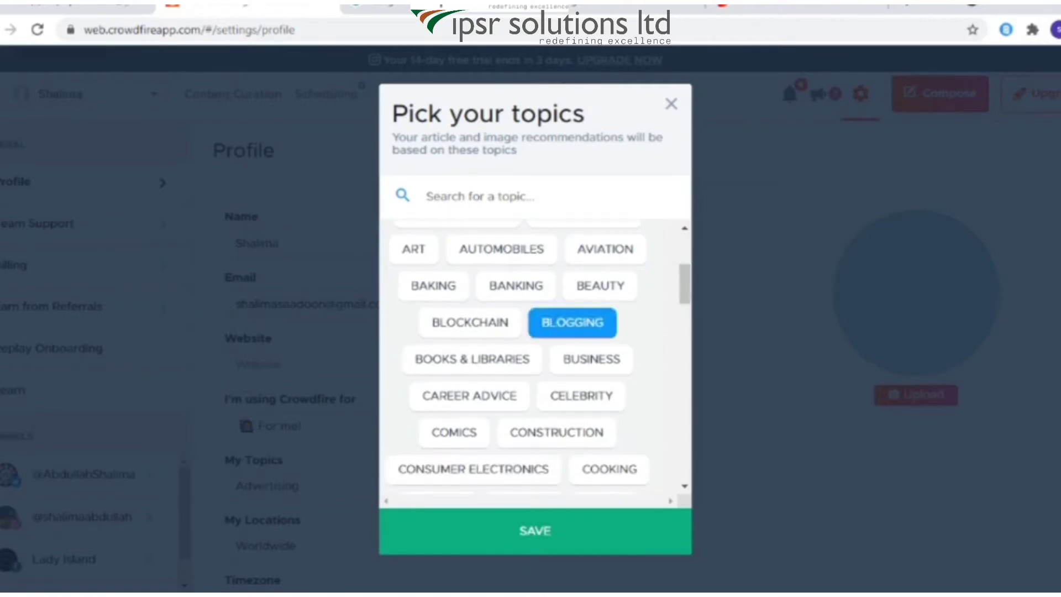
pyautogui.click(469, 322)
pyautogui.click(590, 359)
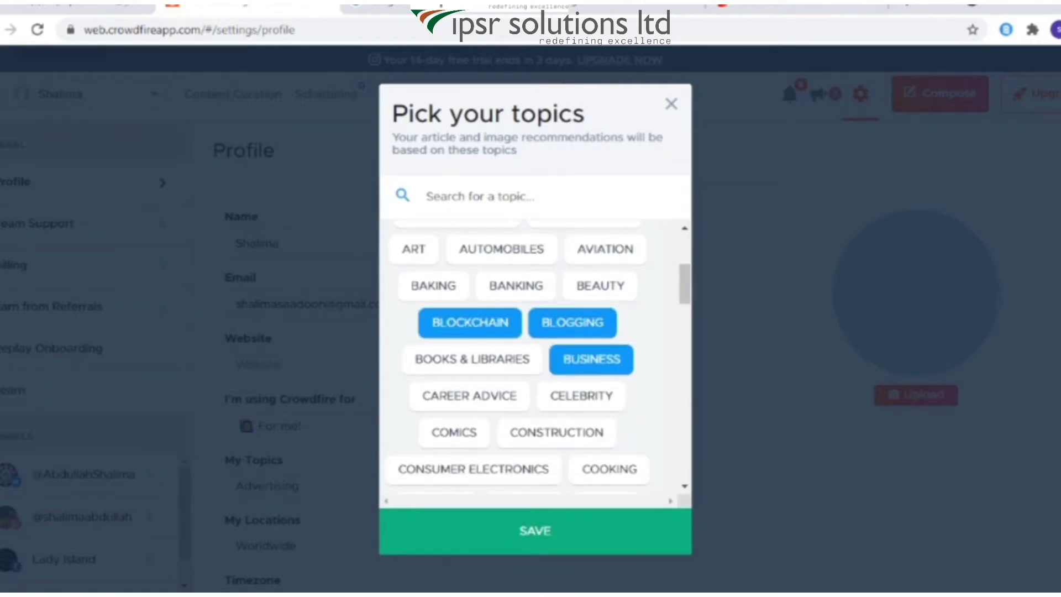
pyautogui.click(469, 395)
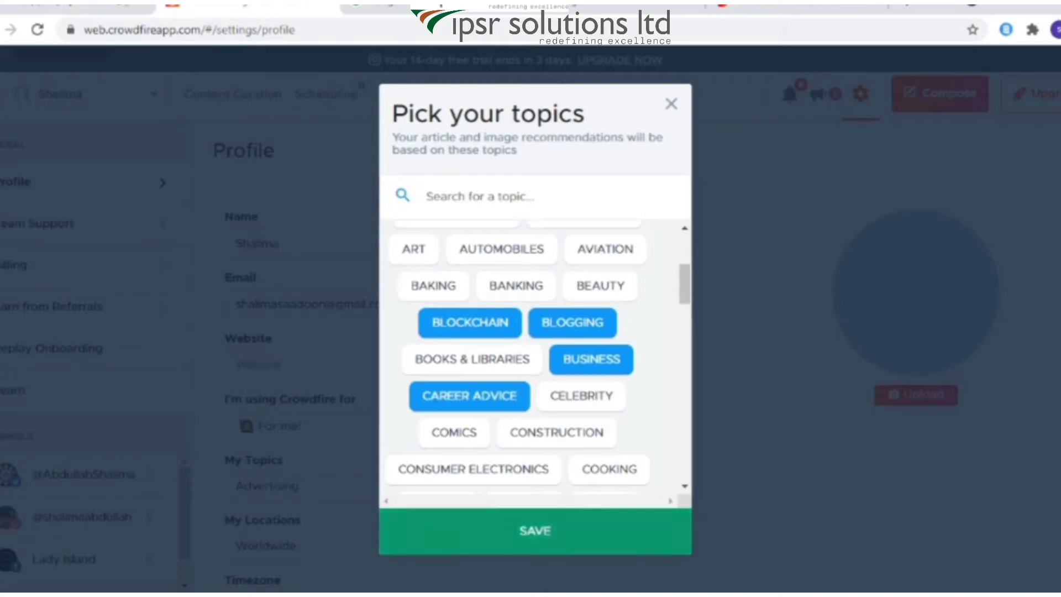
pyautogui.click(535, 530)
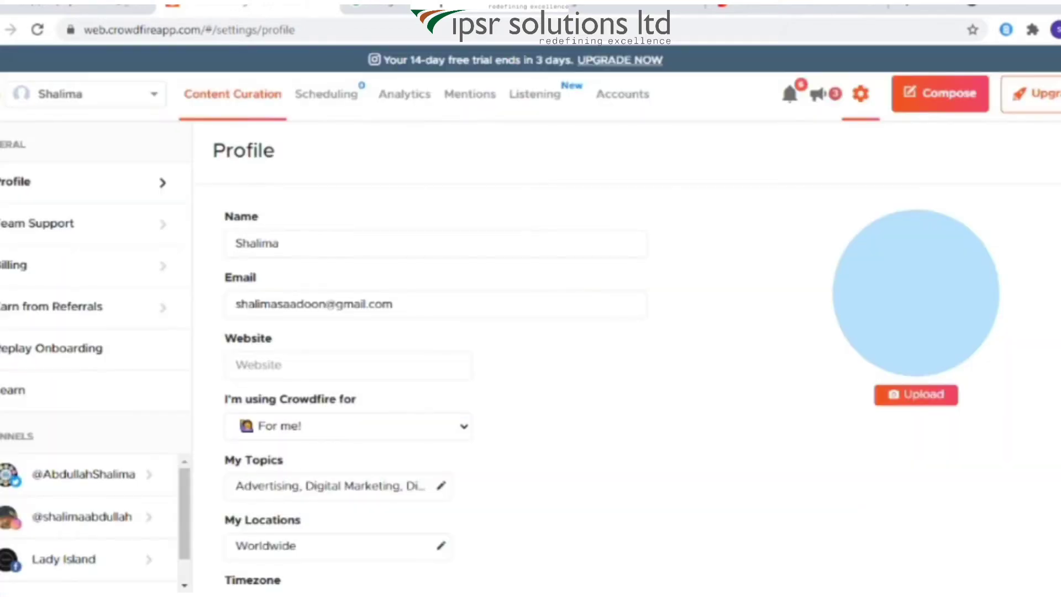
# Share the recommended article "Facebook Gaming Expands Licensed Music Access to Level Up Creators" from the content curation articles.
pyautogui.click(232, 94)
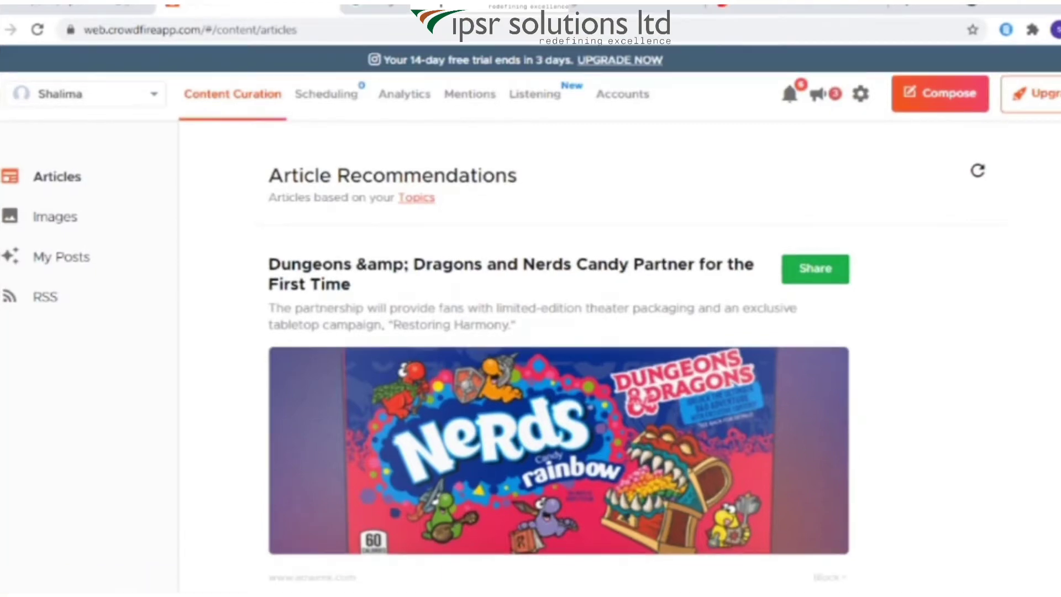
pyautogui.scroll(-12, 559, 353)
pyautogui.scroll(-10, 560, 354)
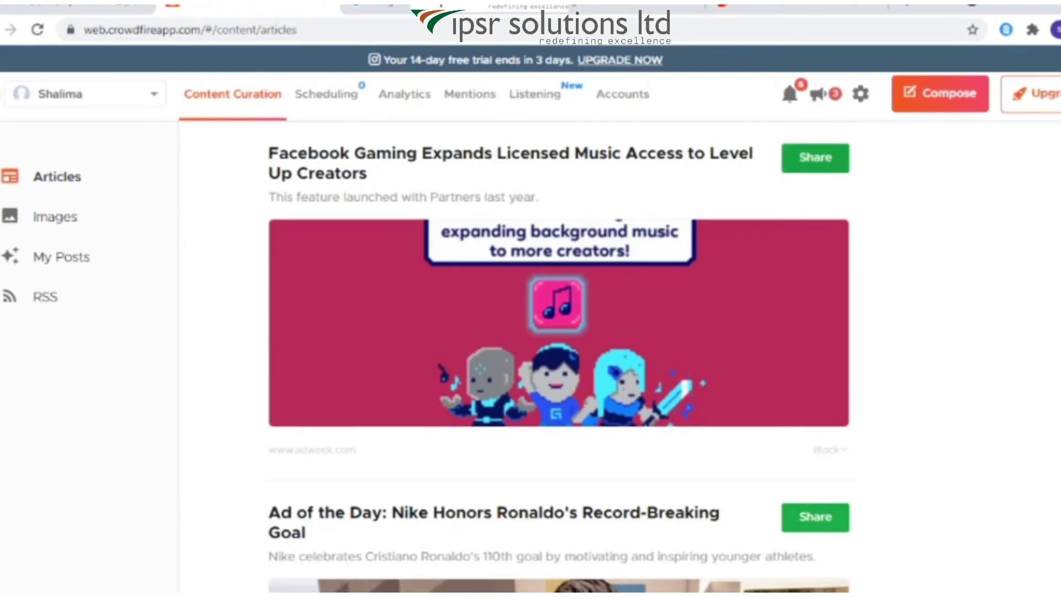
pyautogui.click(815, 157)
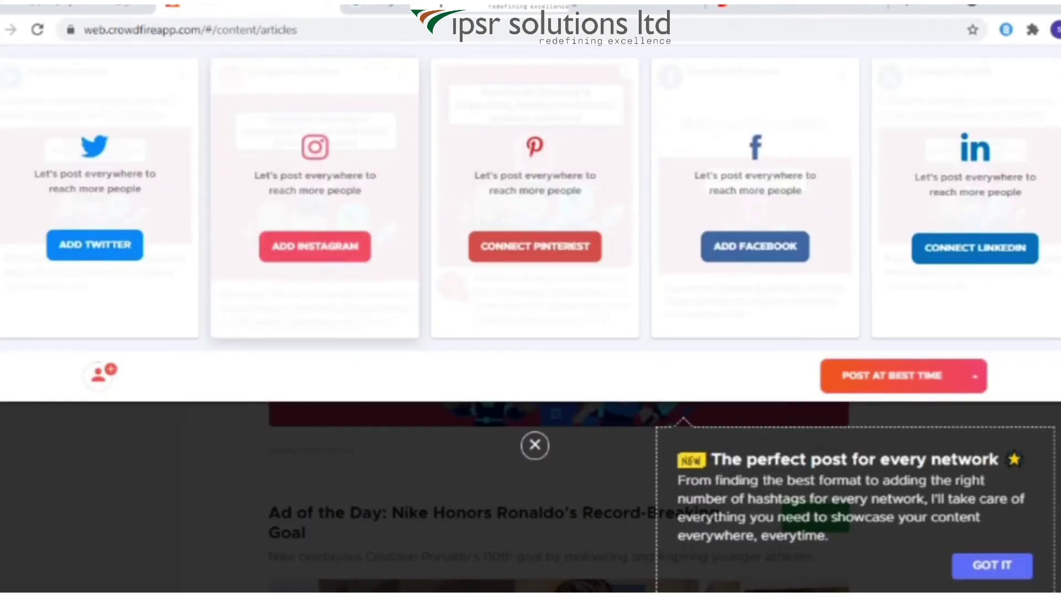
# Select the connected Twitter and Instagram profiles and the Lady Island Facebook page as destinations for the shared article.
pyautogui.click(94, 244)
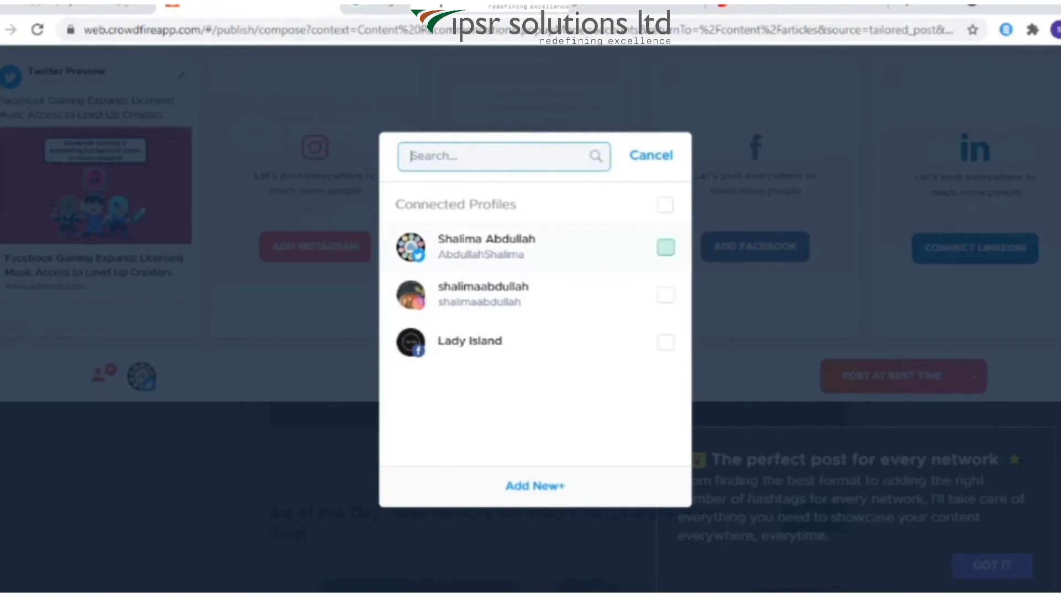
pyautogui.click(665, 247)
pyautogui.click(665, 294)
pyautogui.click(665, 342)
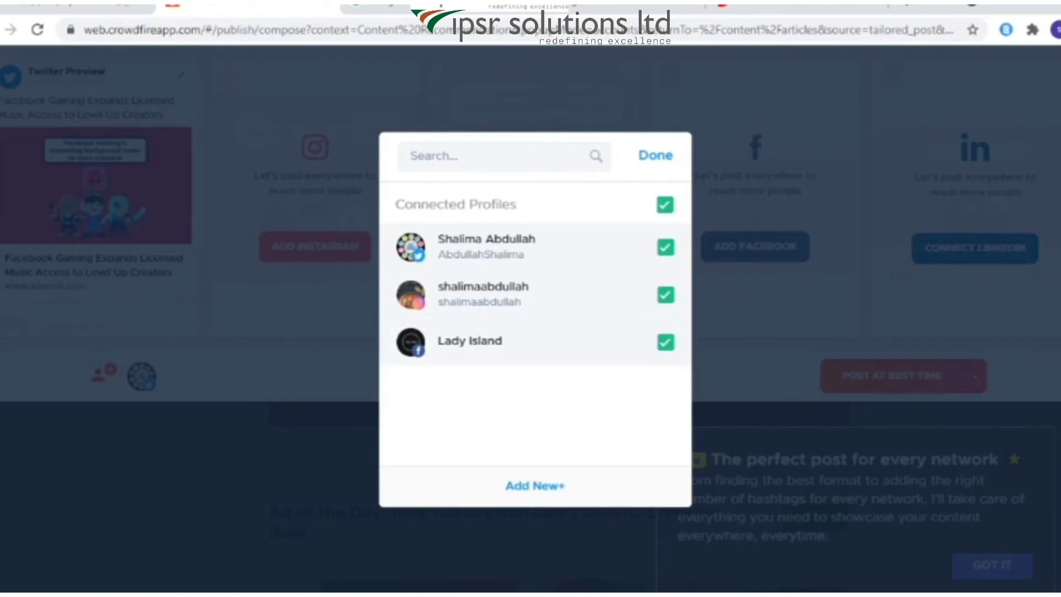
pyautogui.click(655, 155)
# Schedule the shared Facebook Gaming article for the custom time September 3, 2021, 4:35 PM.
pyautogui.click(974, 375)
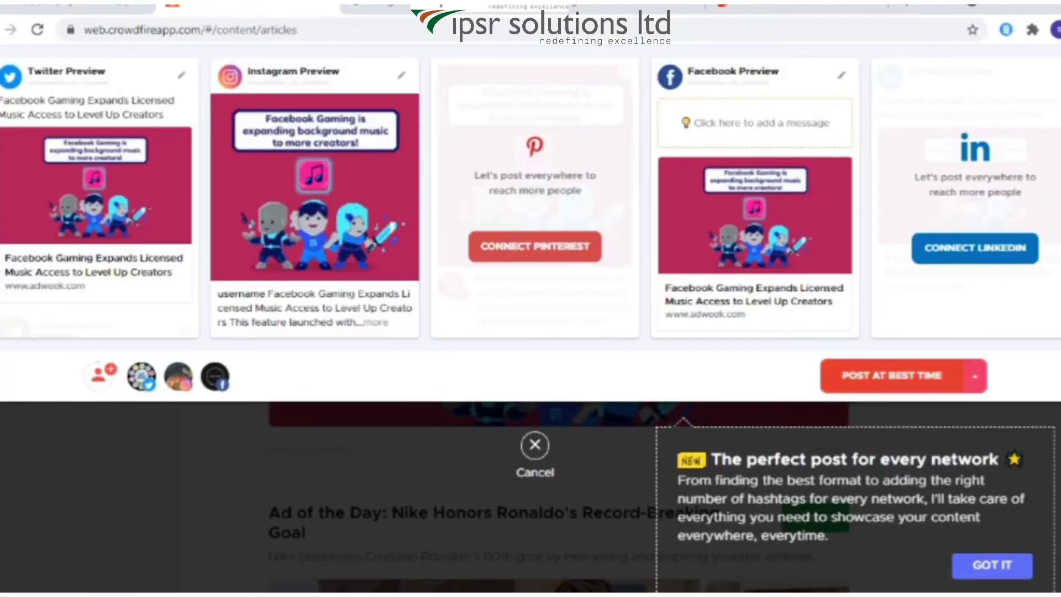
pyautogui.click(975, 376)
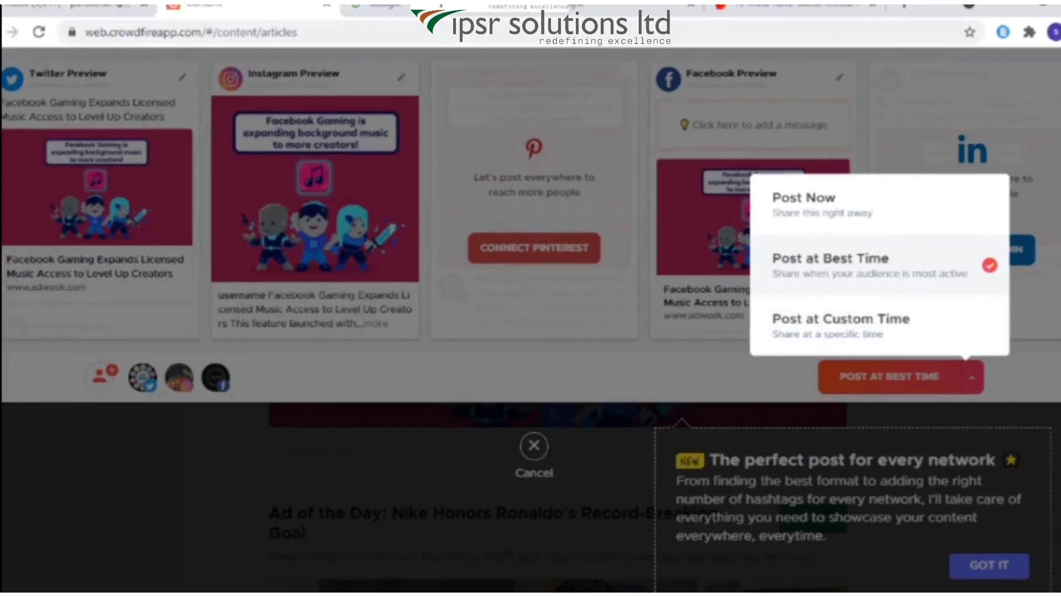
pyautogui.click(840, 319)
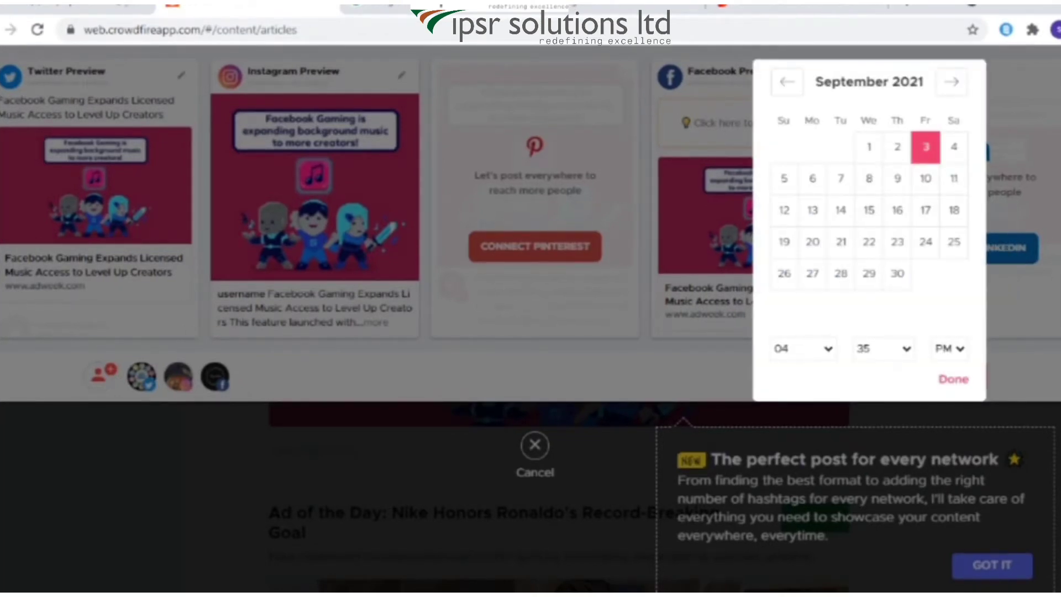
pyautogui.click(952, 379)
pyautogui.click(868, 375)
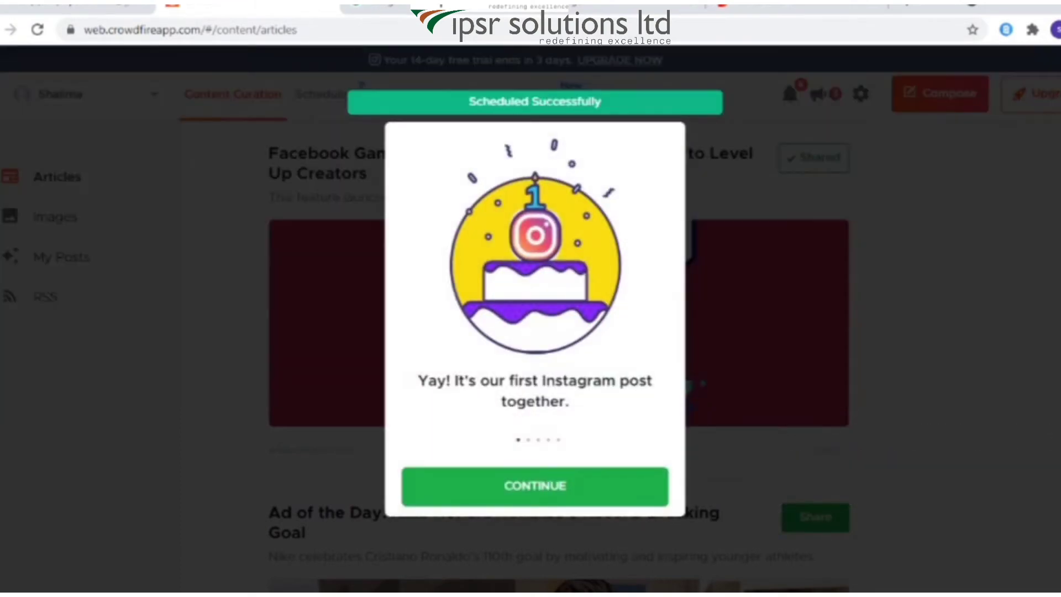
# Go through all pages of the introduction to Instagram posting and close it.
pyautogui.click(534, 486)
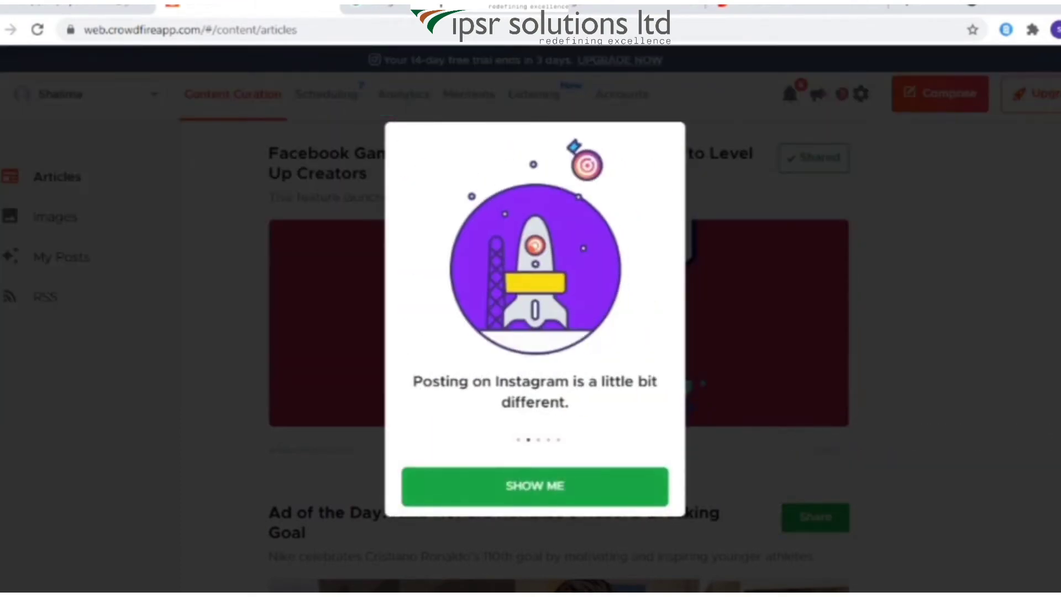
pyautogui.press('Return')
pyautogui.press('Return')
pyautogui.press('Return')
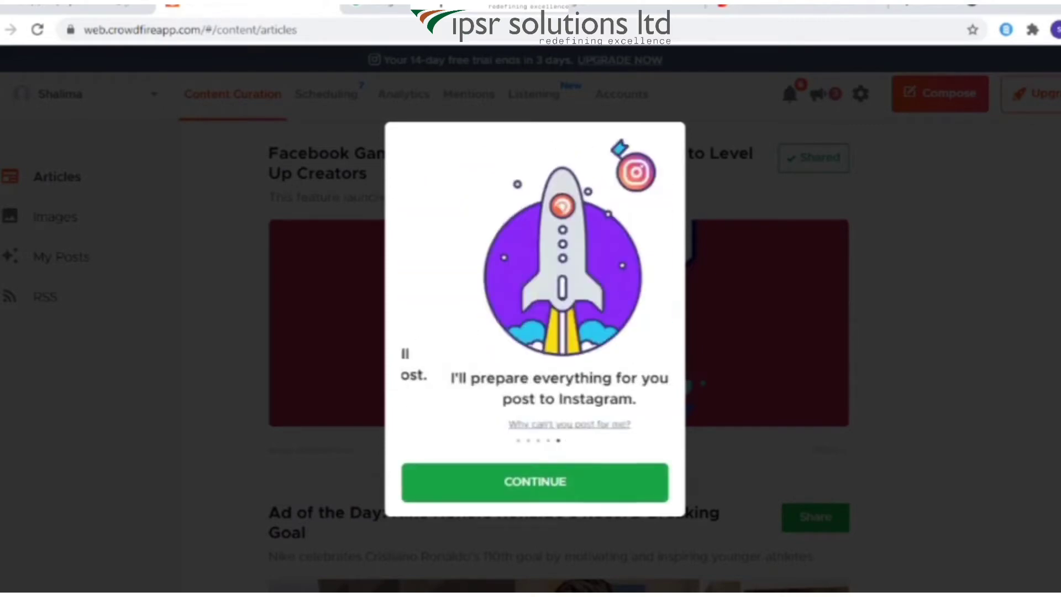
pyautogui.press('Return')
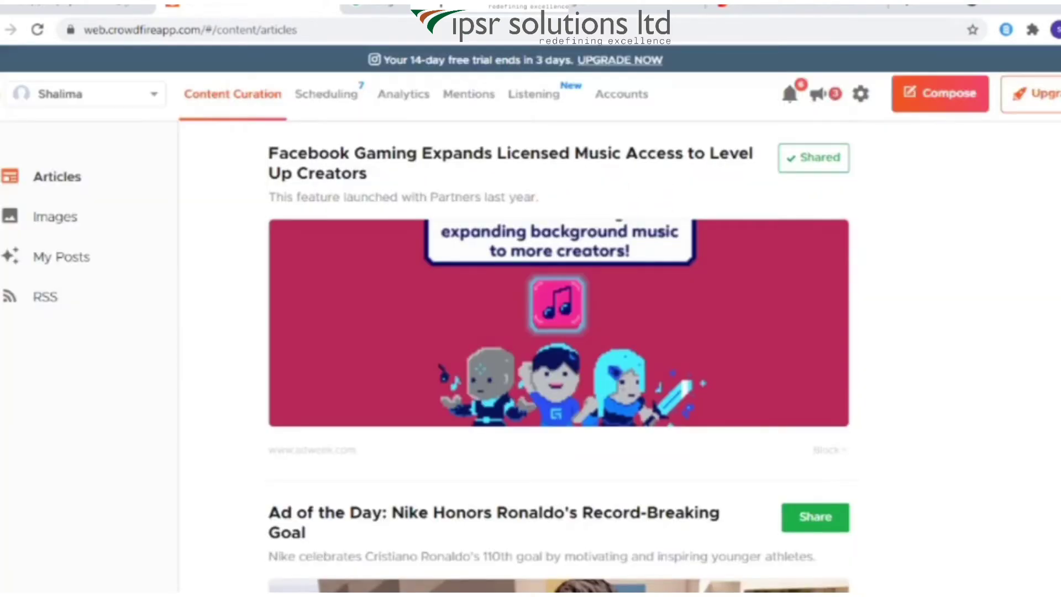
# Browse the image recommendations, preview sharing the photo of the blue and green doors, and cancel the post.
pyautogui.click(55, 217)
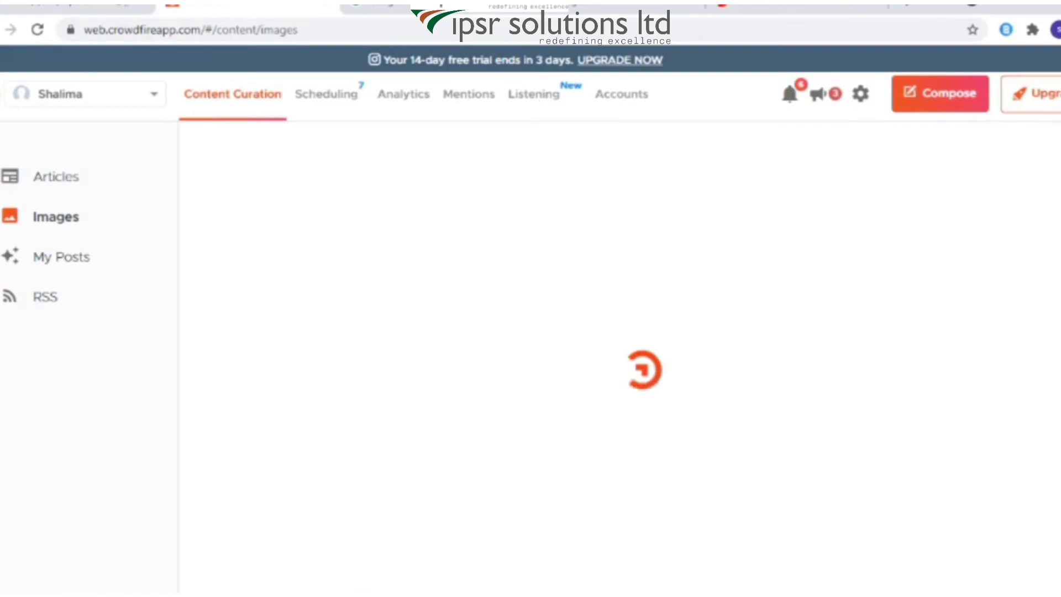
pyautogui.scroll(-3, 518, 354)
pyautogui.scroll(-7, 518, 354)
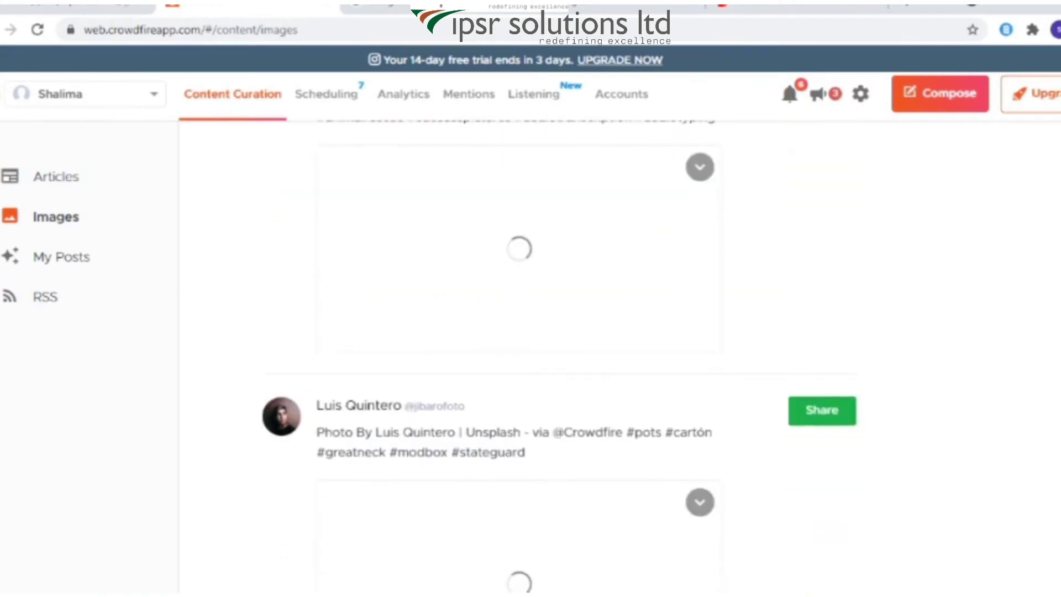
pyautogui.scroll(10, 518, 353)
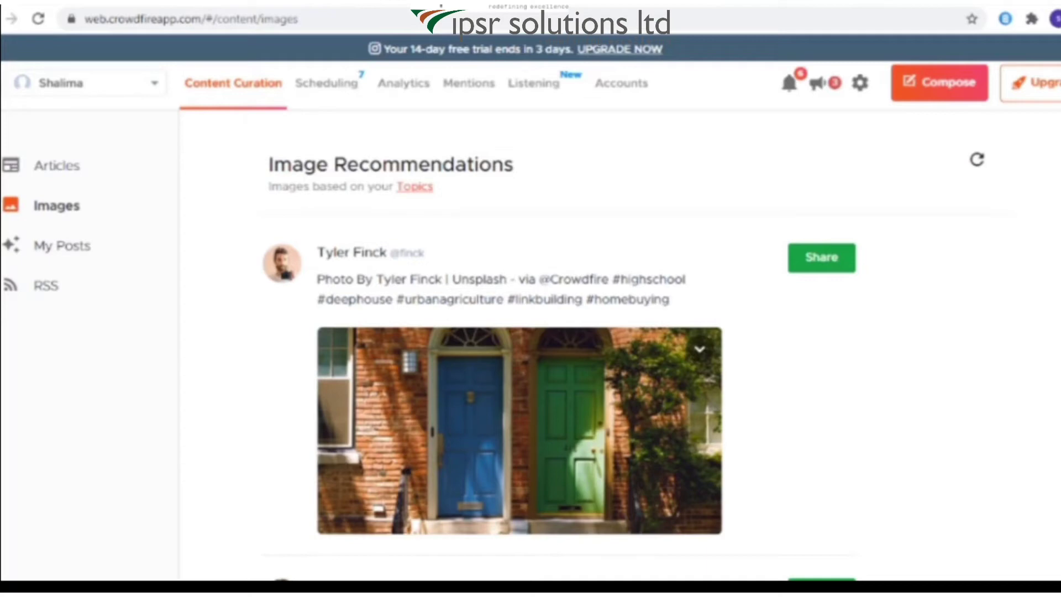
pyautogui.click(821, 257)
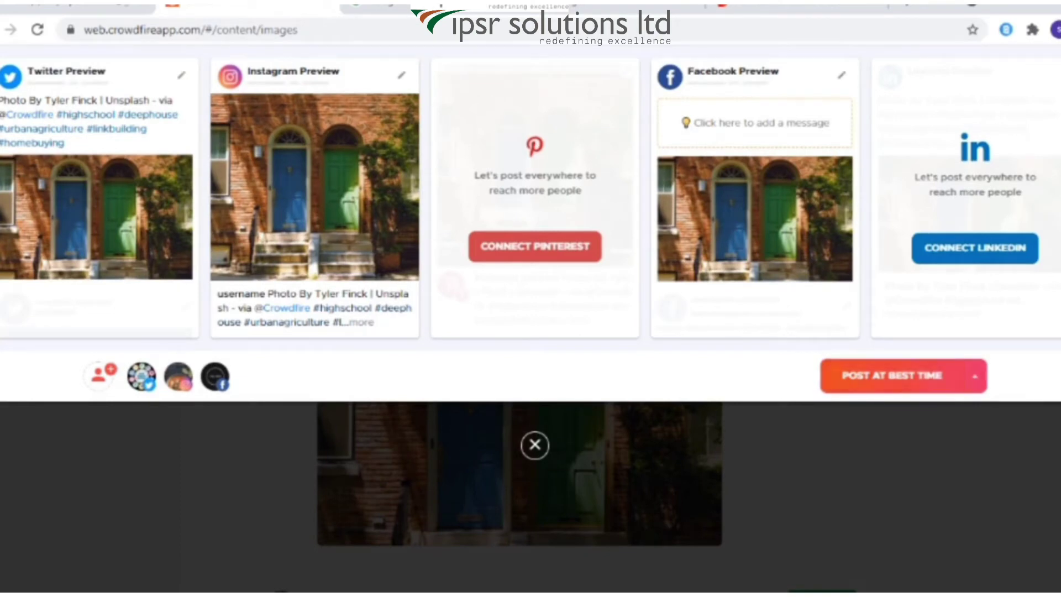
pyautogui.click(534, 445)
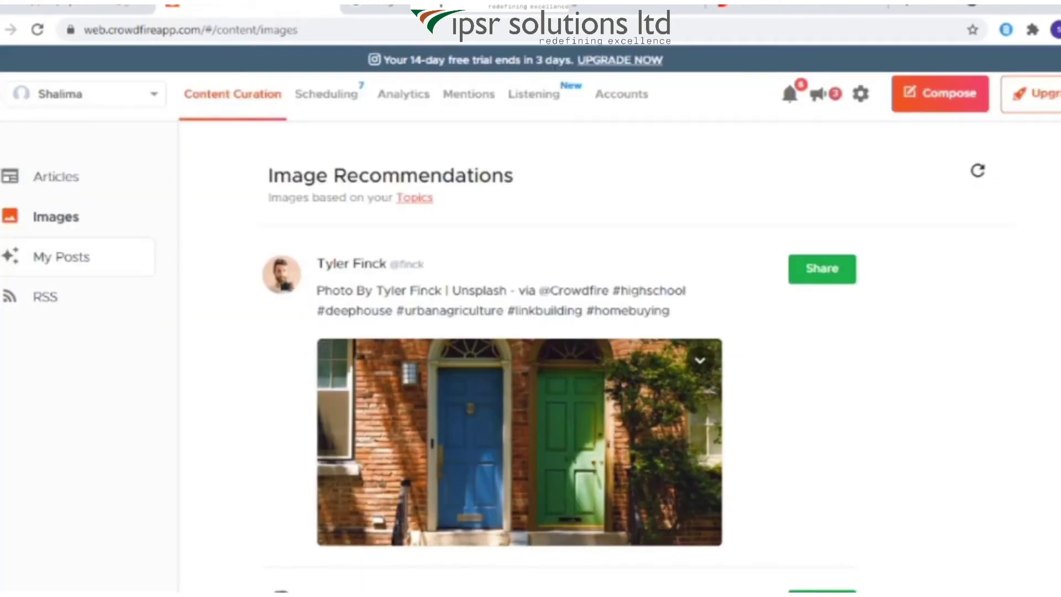
# Connect a YouTube channel by choosing the Google account and allowing Crowdfire to access its YouTube account and analytics.
pyautogui.click(62, 256)
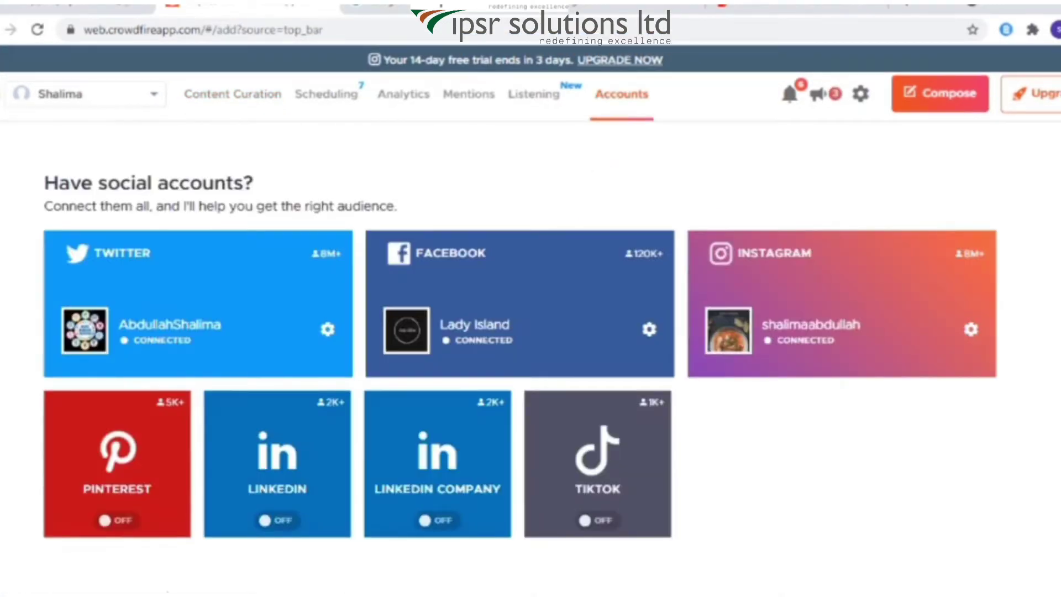
pyautogui.scroll(-4, 520, 331)
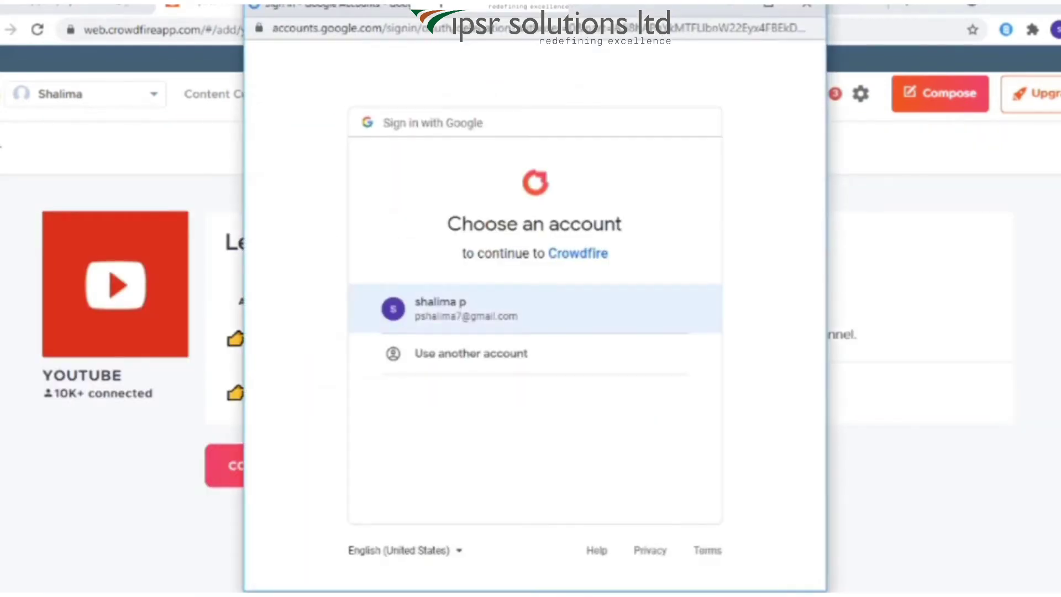
pyautogui.click(534, 309)
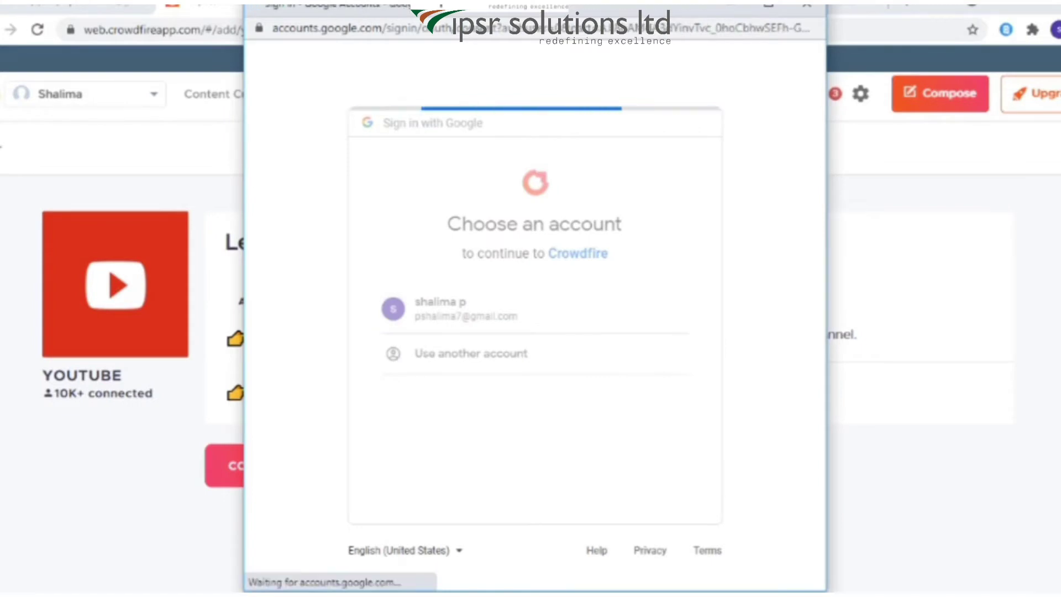
pyautogui.scroll(-3, 528, 309)
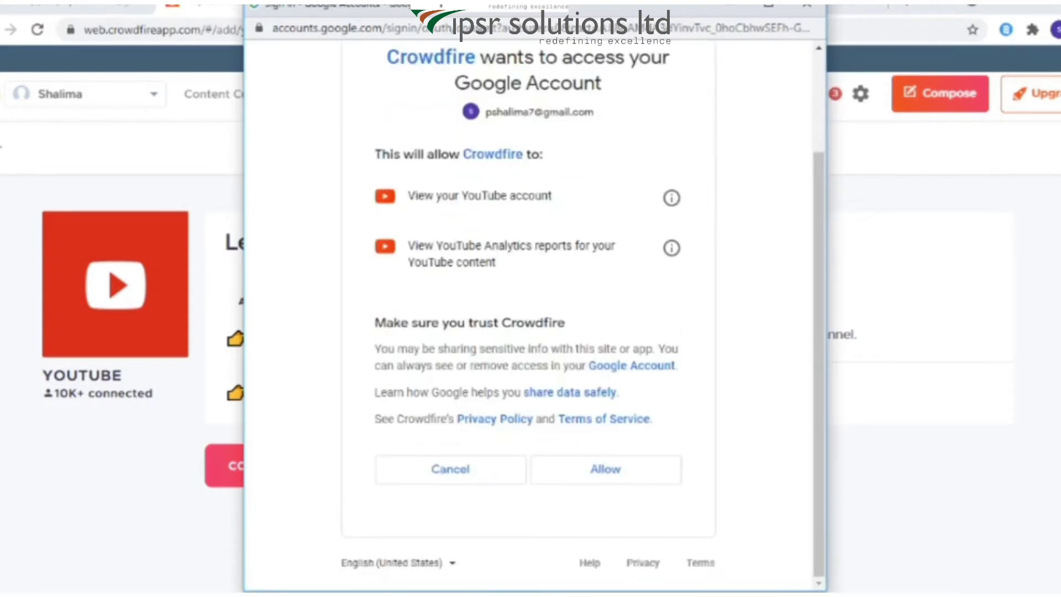
pyautogui.click(606, 469)
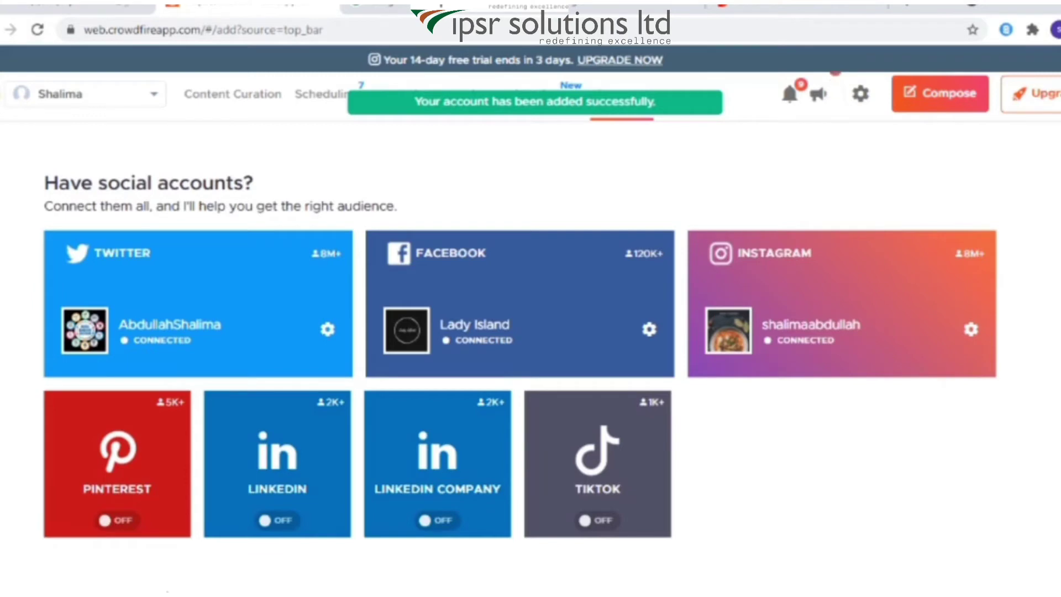
# Preview sharing the "My Home Garden 2021/Kerala" YouTube video from the own-post recommendations and cancel the post.
pyautogui.click(233, 94)
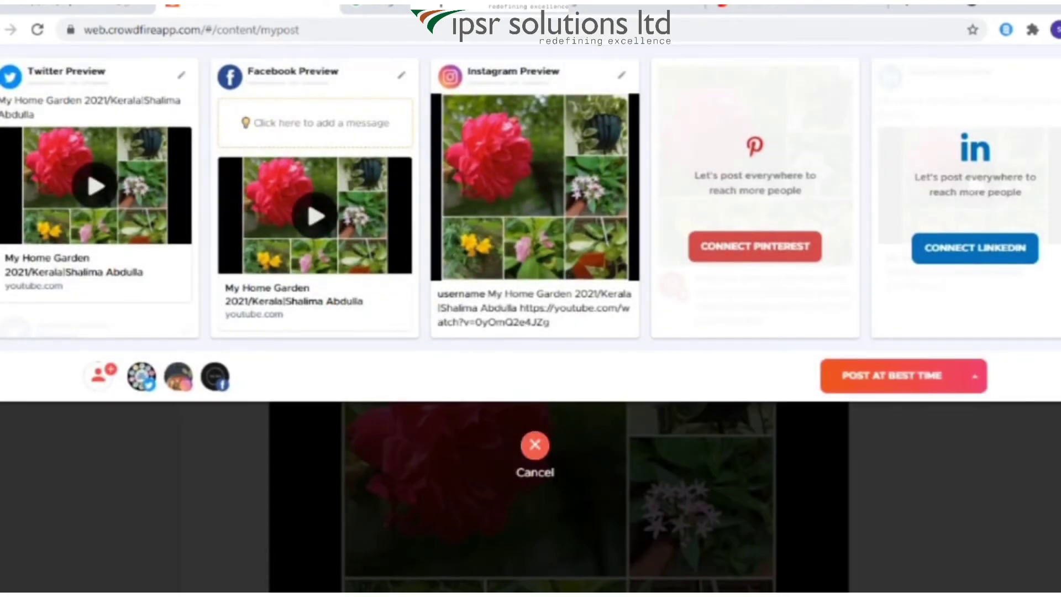
pyautogui.click(535, 445)
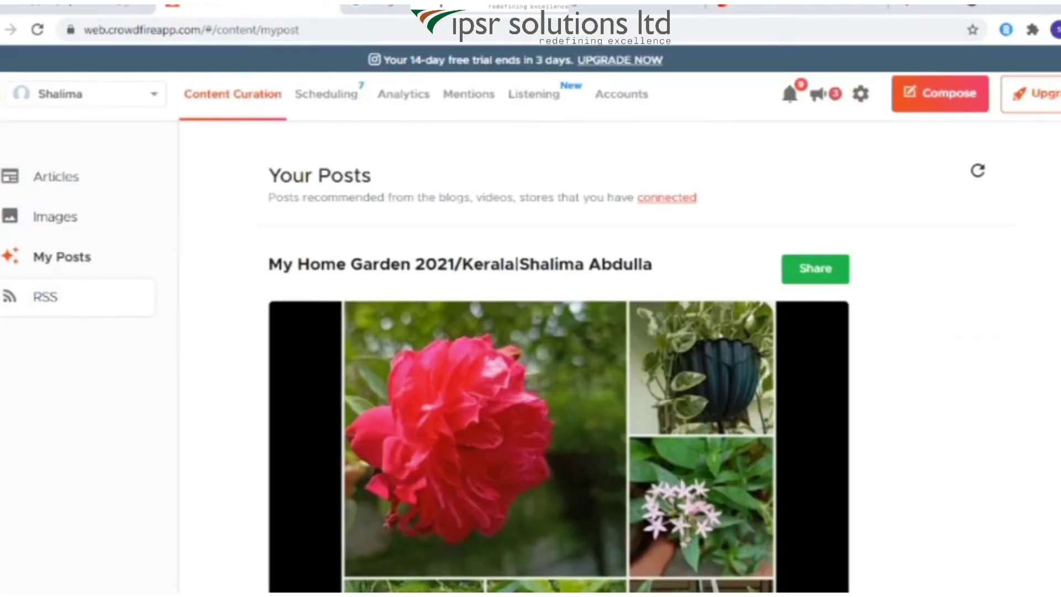
# Search the RSS sources for "digital mar" and add the Digital Marketing and Analytics feed from webanalysis.blogspot.com.
pyautogui.click(45, 296)
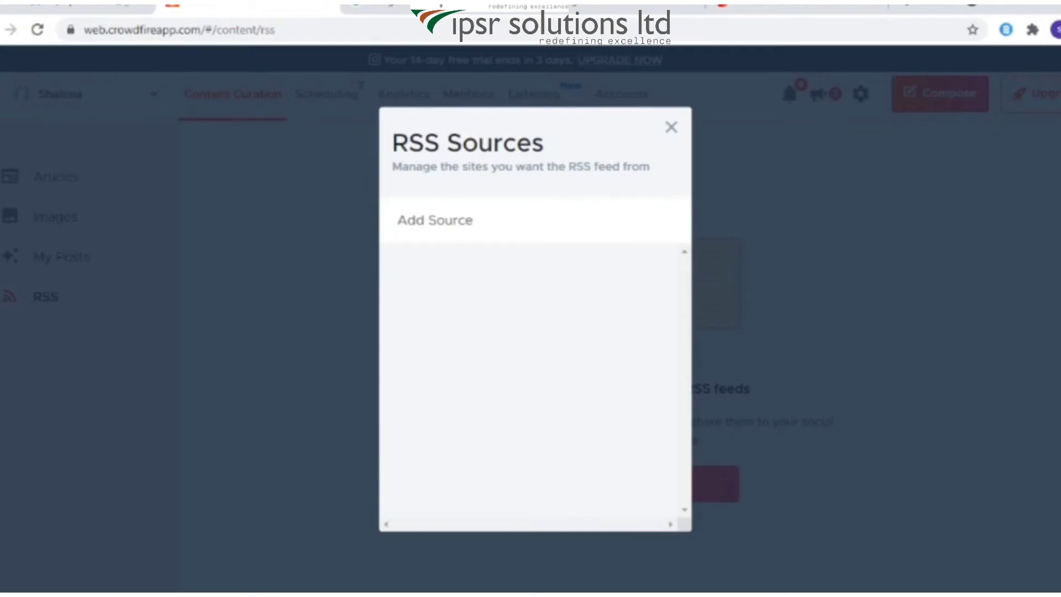
pyautogui.click(435, 220)
pyautogui.write('d')
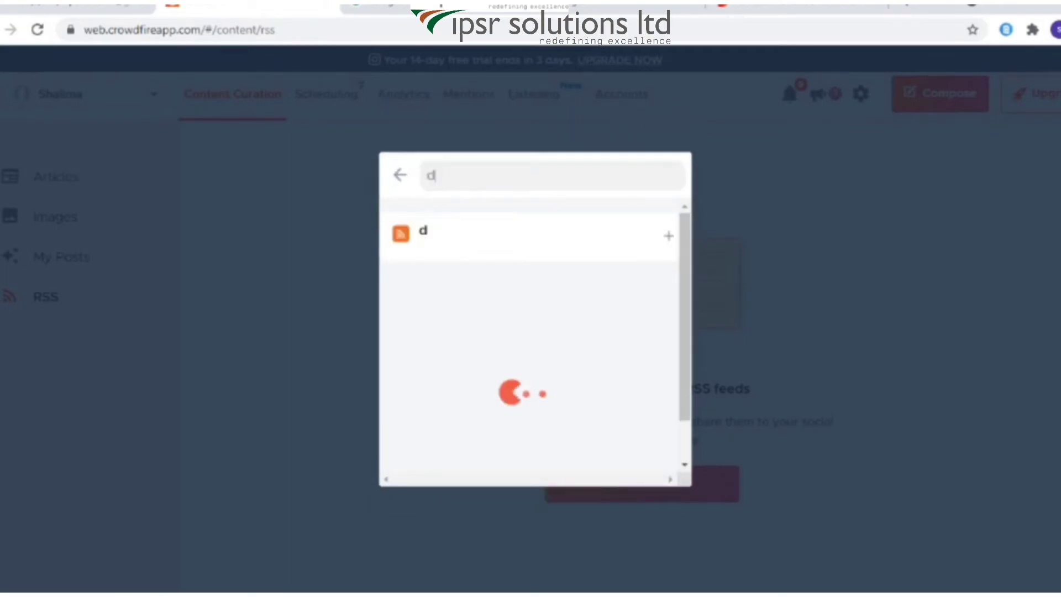
pyautogui.write('igita')
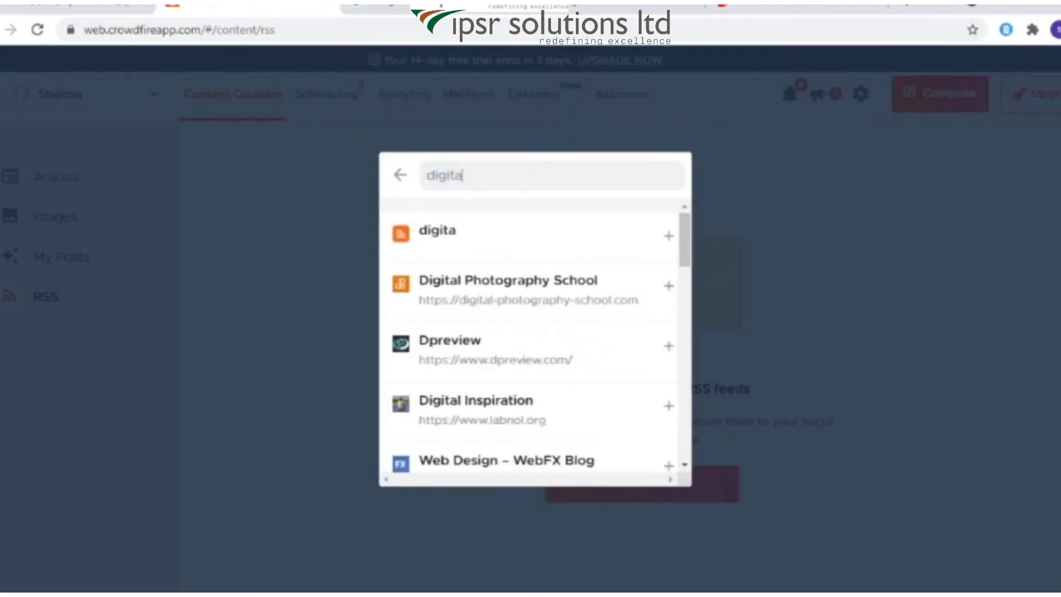
pyautogui.write('l mar')
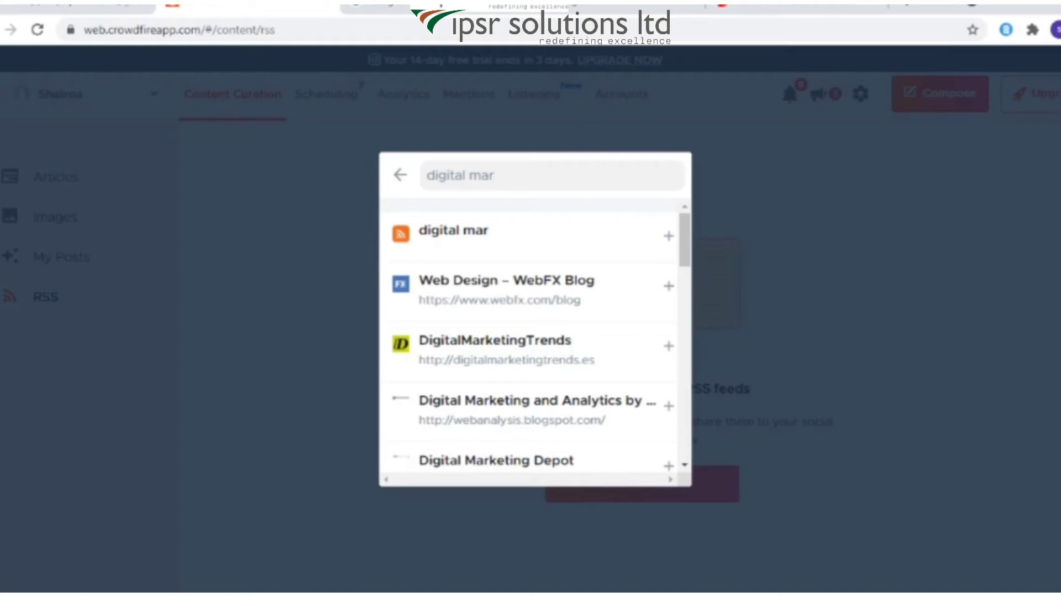
pyautogui.click(667, 406)
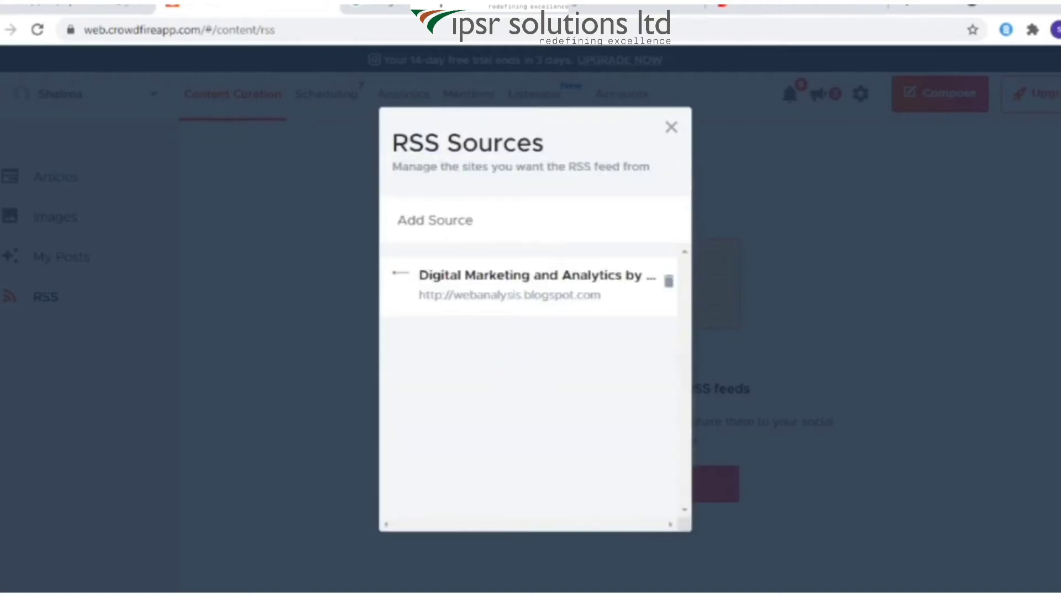
pyautogui.press('Escape')
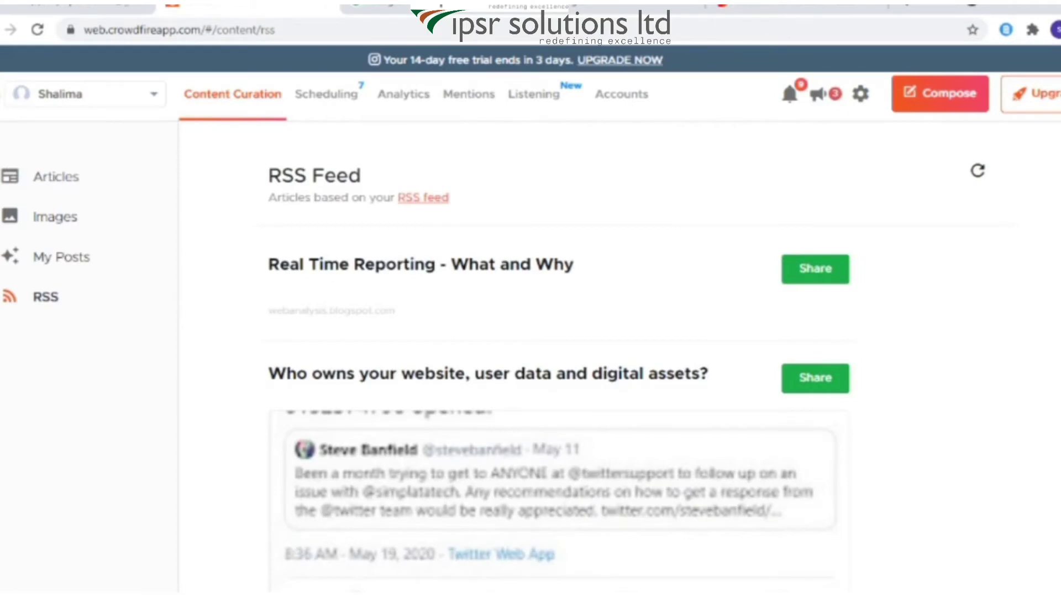
# Preview sharing the "Google Tag Manager Book" article from the RSS feed and cancel the post.
pyautogui.scroll(-20, 559, 357)
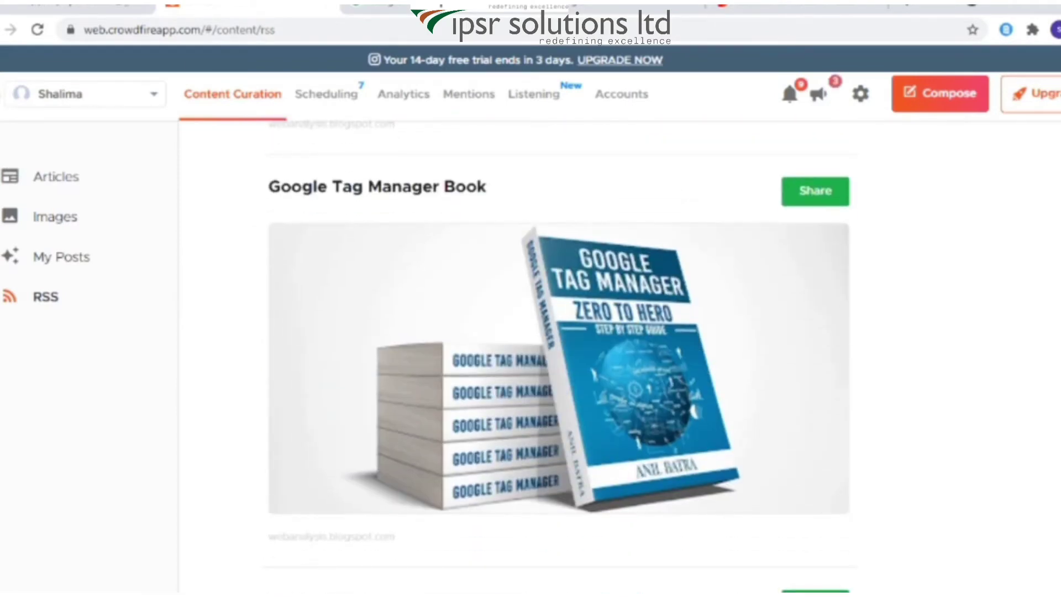
pyautogui.click(814, 190)
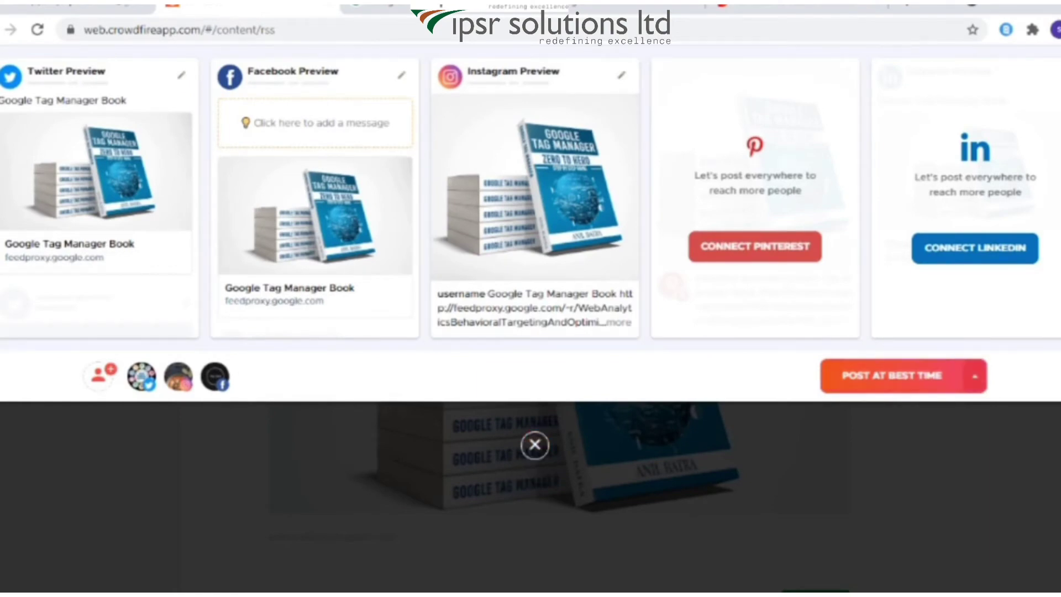
pyautogui.click(535, 445)
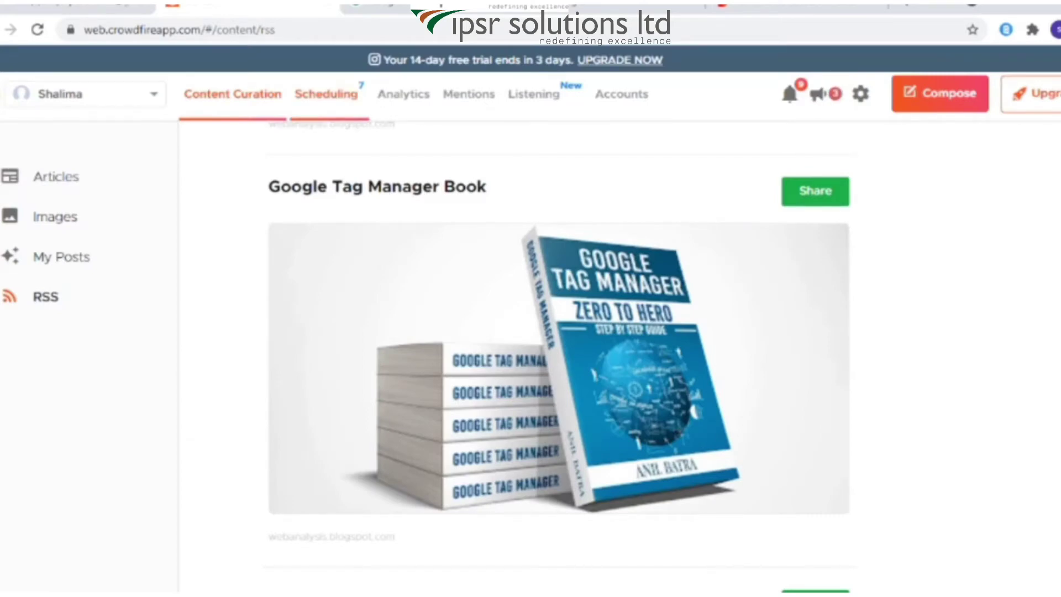
# View the scheduling calendar and the scheduled posts, and check the additional options for the Facebook Gaming post.
pyautogui.click(326, 94)
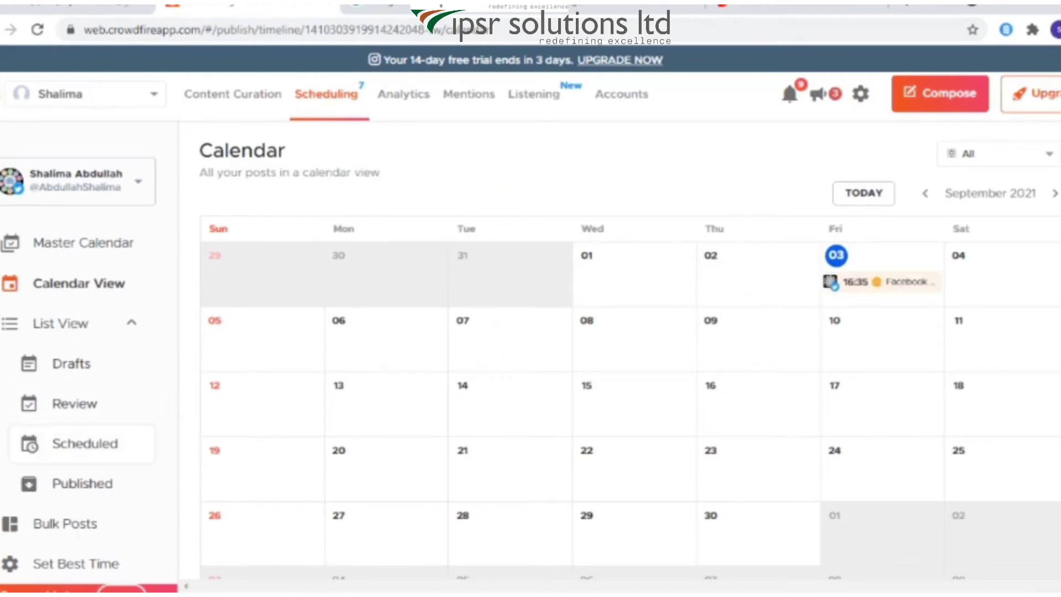
pyautogui.click(84, 443)
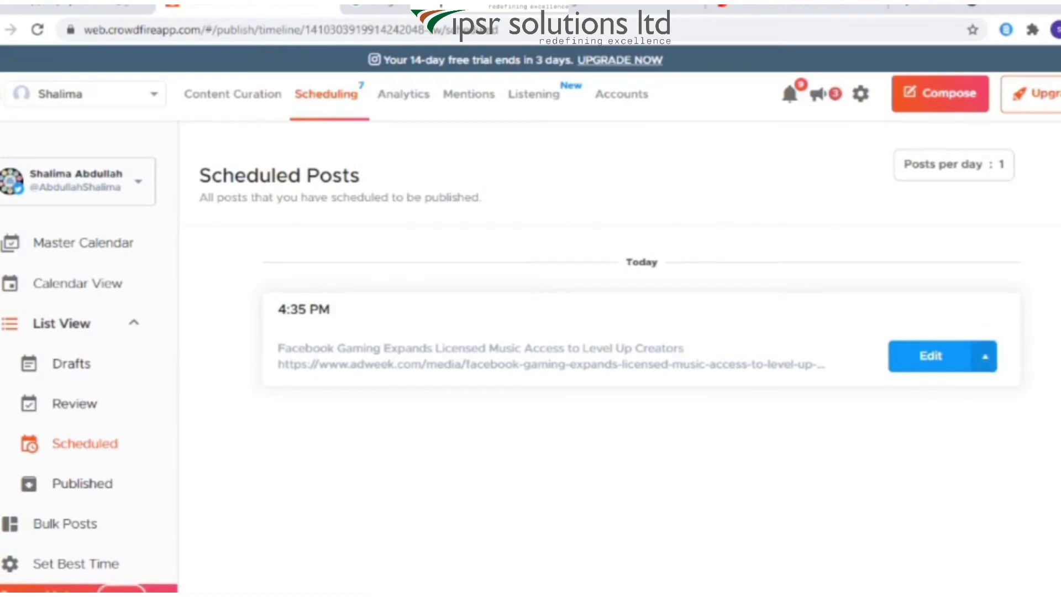
pyautogui.click(984, 356)
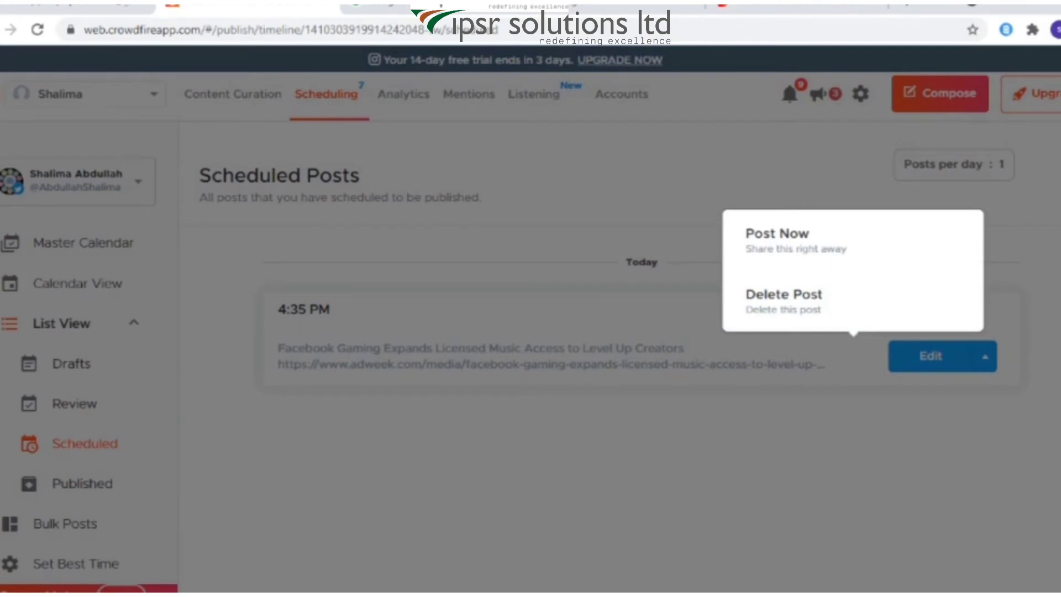
pyautogui.press('Escape')
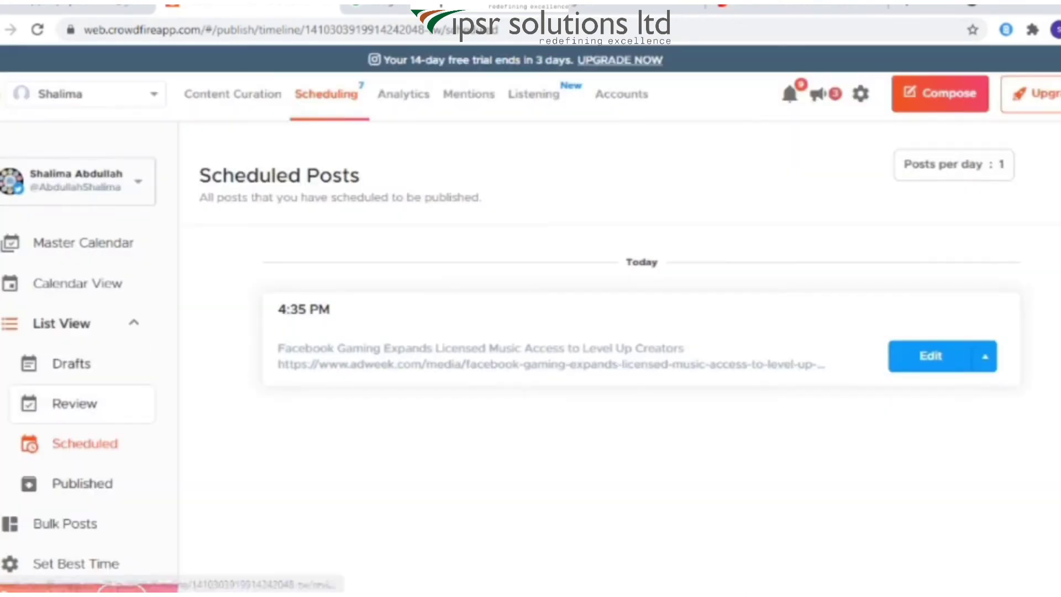
# Look through the published posts and show the additional options for "15 Must-Have Social Media Marketing Tools You Need in 2021 | SocialBee".
pyautogui.click(81, 483)
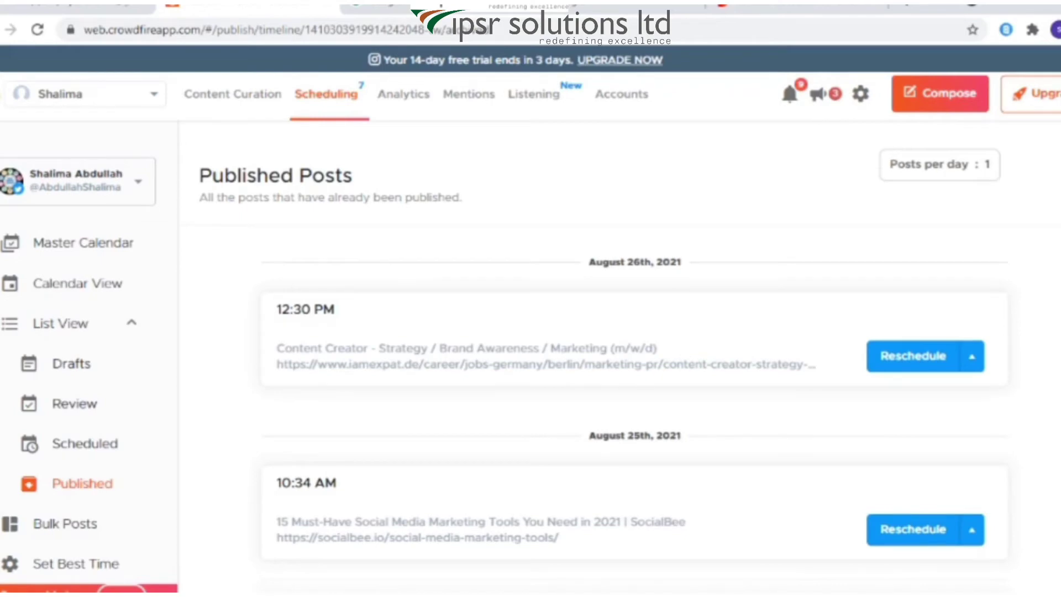
pyautogui.scroll(-5, 636, 359)
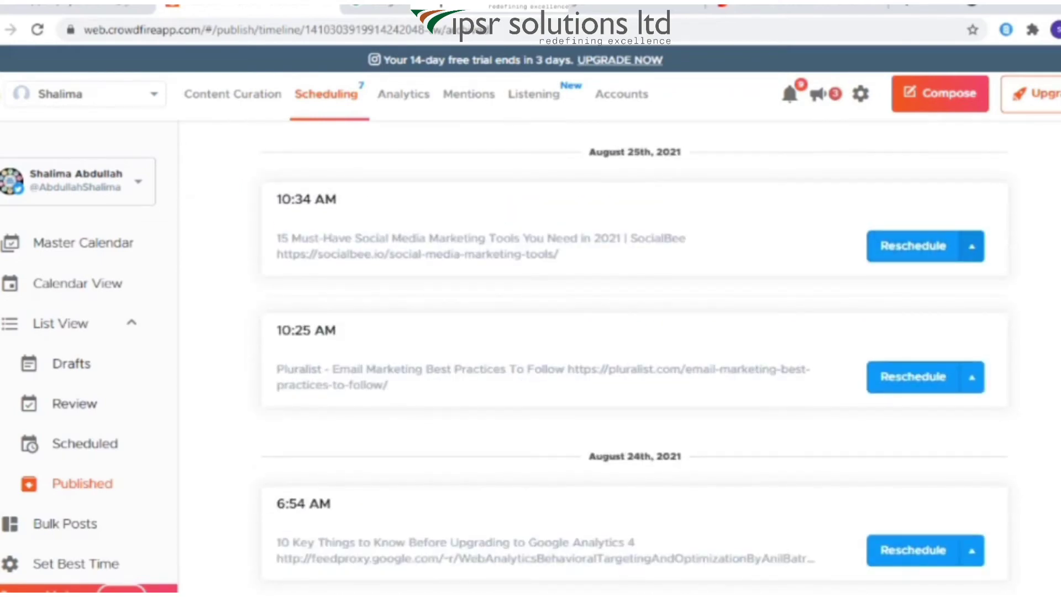
pyautogui.click(971, 246)
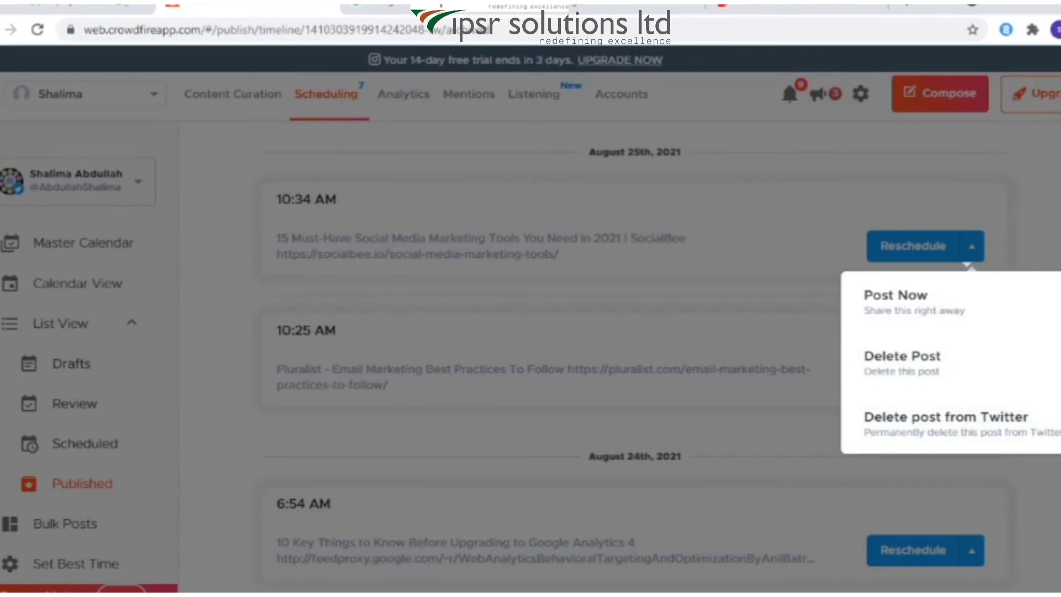
# Return to the calendar view and start a new post reading "LEARN DIGITAL MARKETING FROM HOME?".
pyautogui.press('Escape')
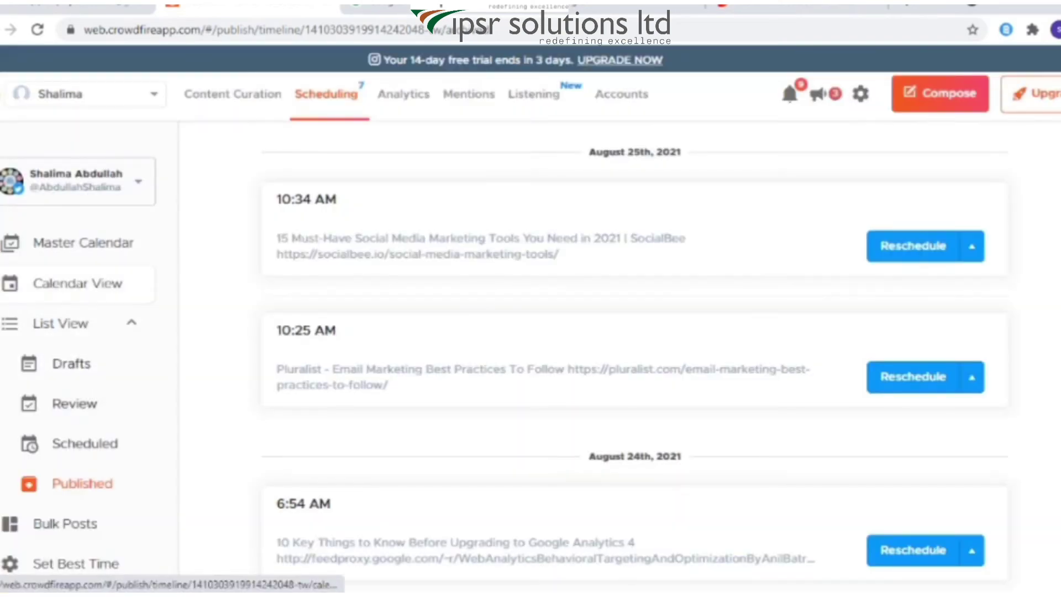
pyautogui.click(77, 283)
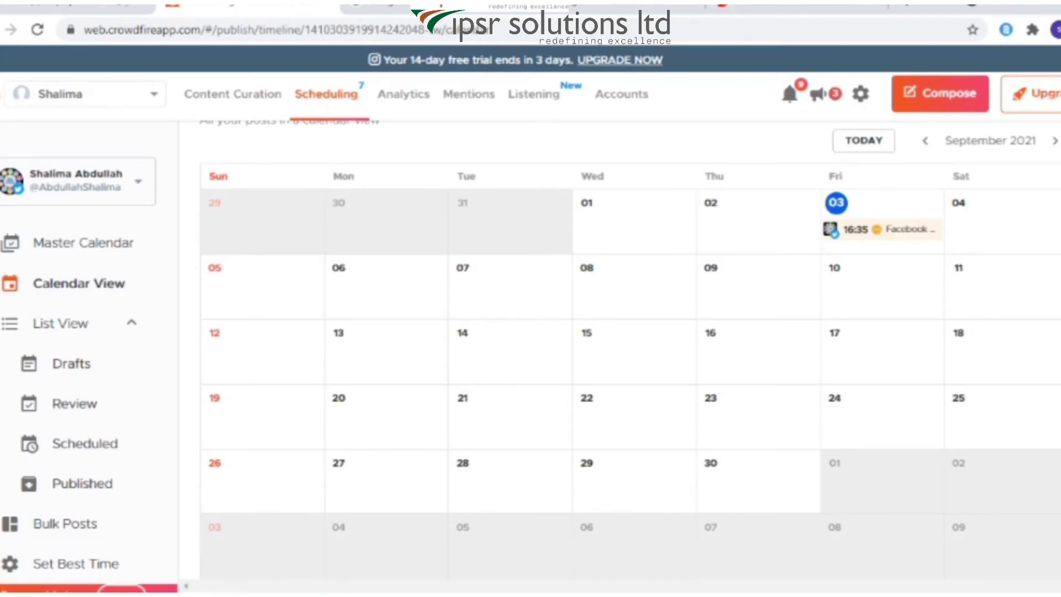
pyautogui.click(939, 93)
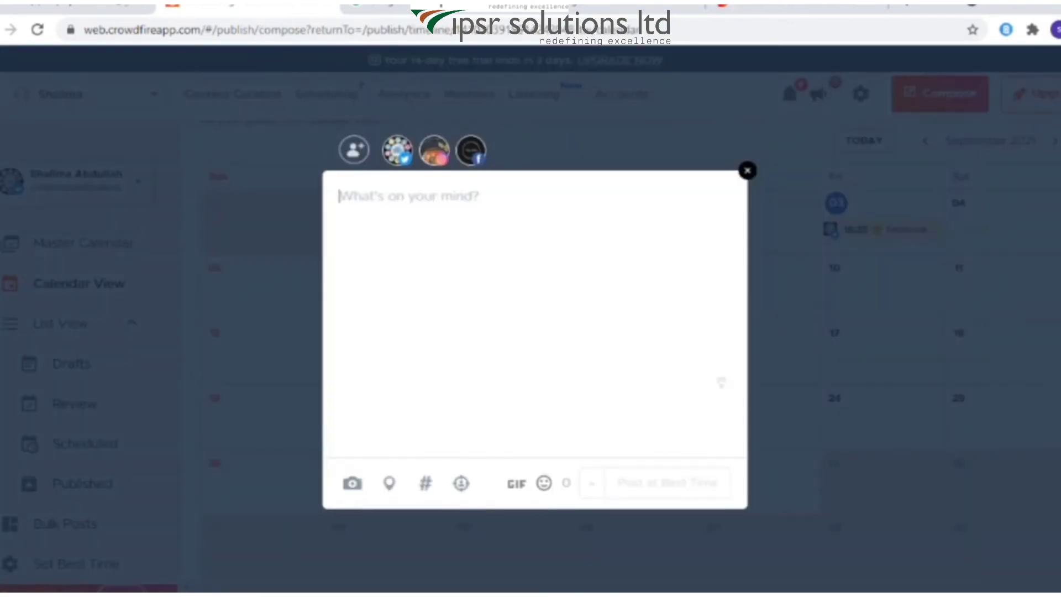
pyautogui.write('LEARN DIGITAL MARKETING FROM HOME?')
pyautogui.press('Return')
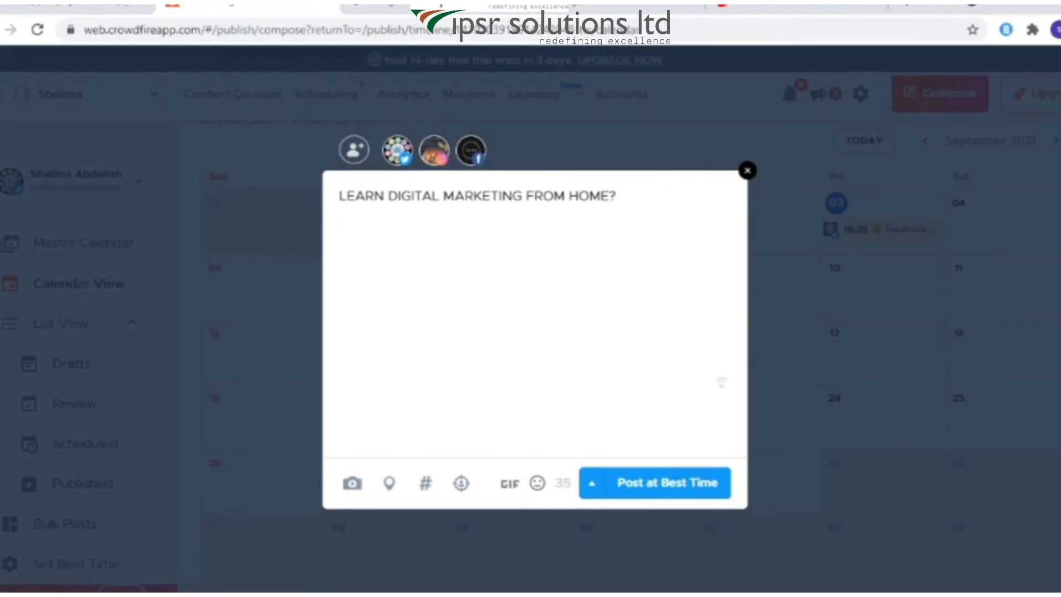
# Add the suggested hashtags #advertising, #marketingdigital and #digitalmarketing on a new line of the post.
pyautogui.write('#')
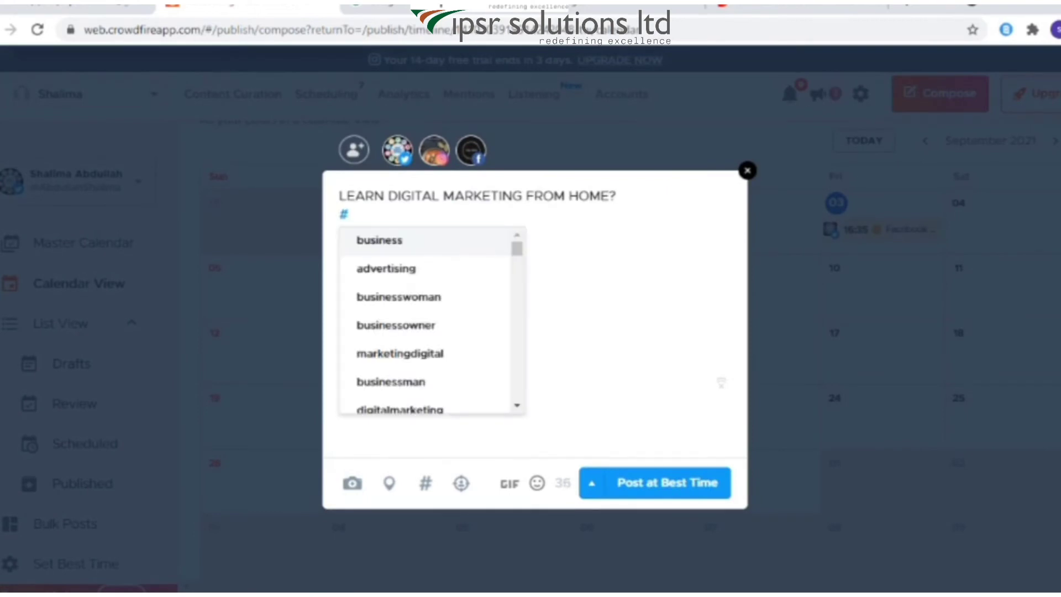
pyautogui.press('Down')
pyautogui.press('Return')
pyautogui.press('Down')
pyautogui.press('Down')
pyautogui.press('Down')
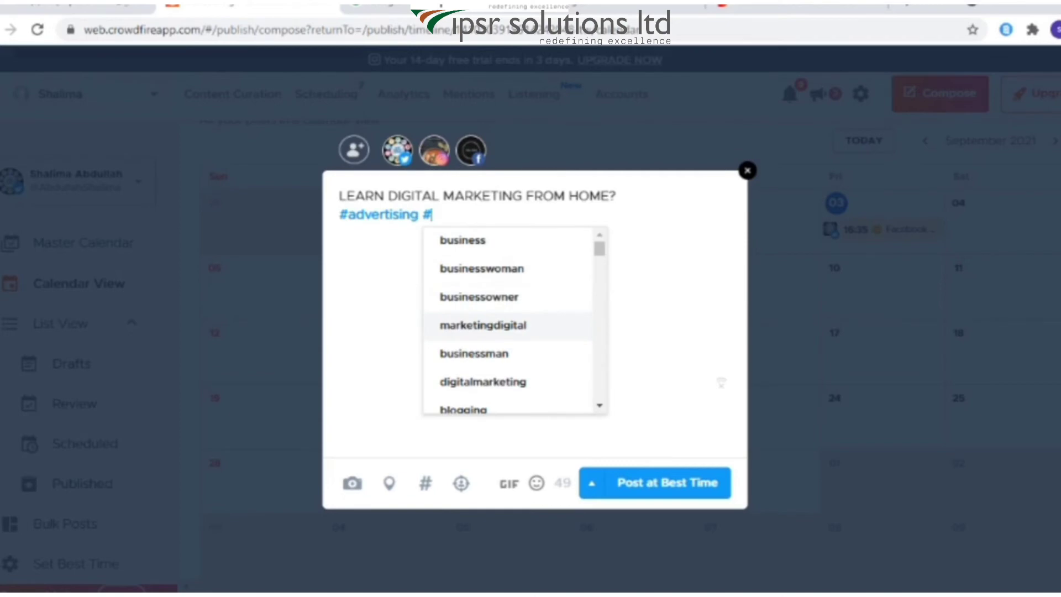
pyautogui.press('Return')
pyautogui.write('#')
pyautogui.press('Down')
pyautogui.press('Down')
pyautogui.press('Down')
pyautogui.press('Down')
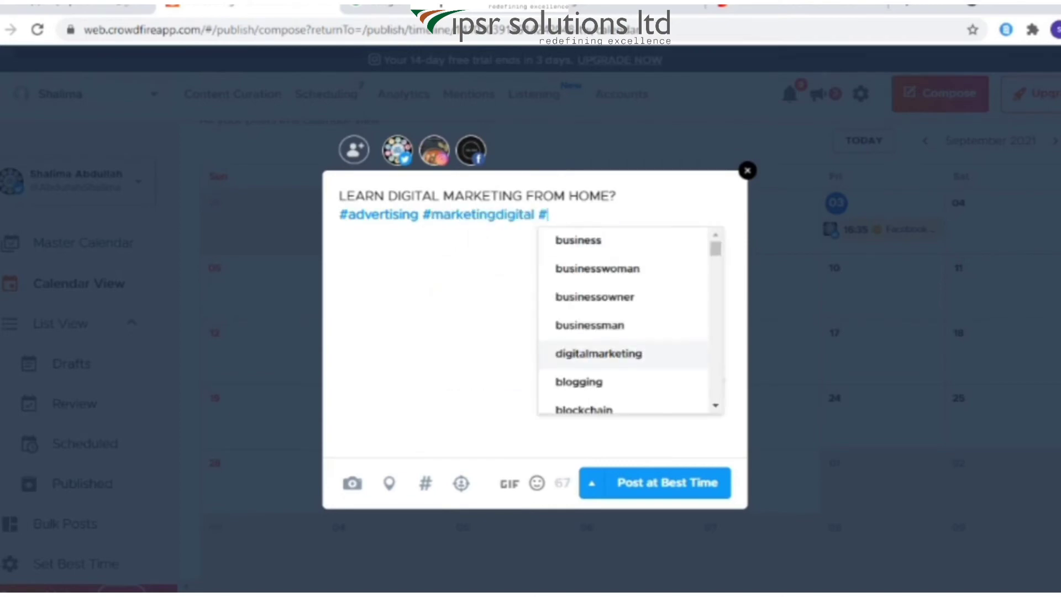
pyautogui.press('Return')
pyautogui.write('#')
pyautogui.press('BackSpace')
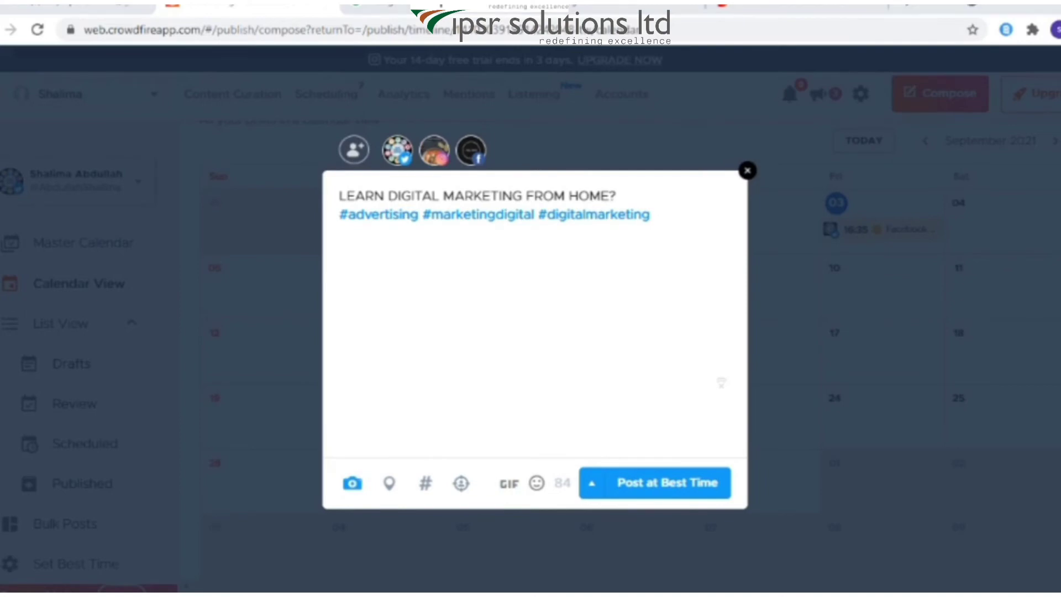
# Attach the "Blue and Green Modern Gradient Business YouTube Thu..." image from the Downloads folder to the post.
pyautogui.click(352, 484)
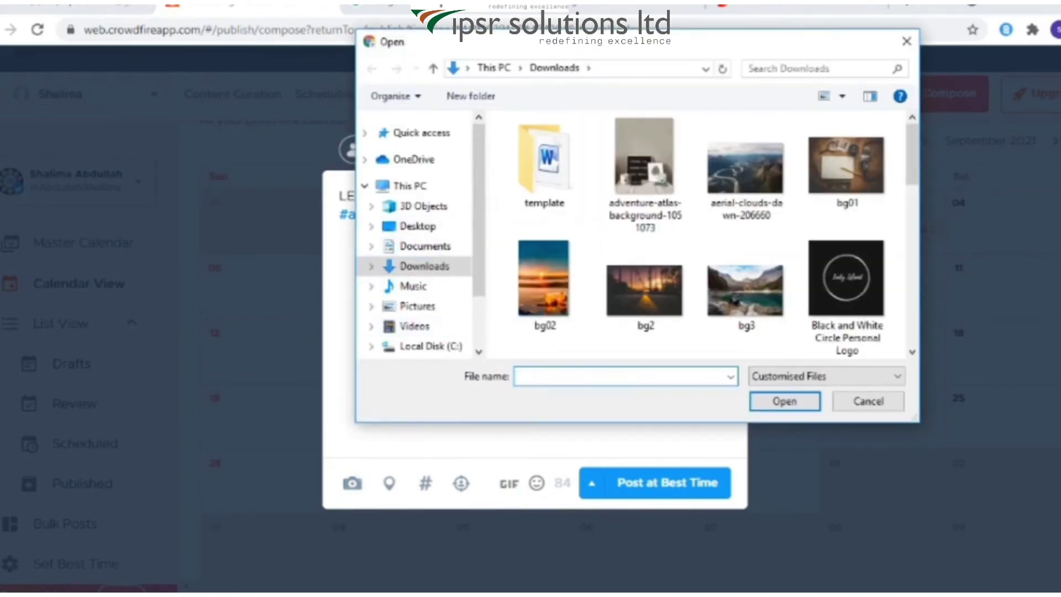
pyautogui.scroll(-5, 701, 232)
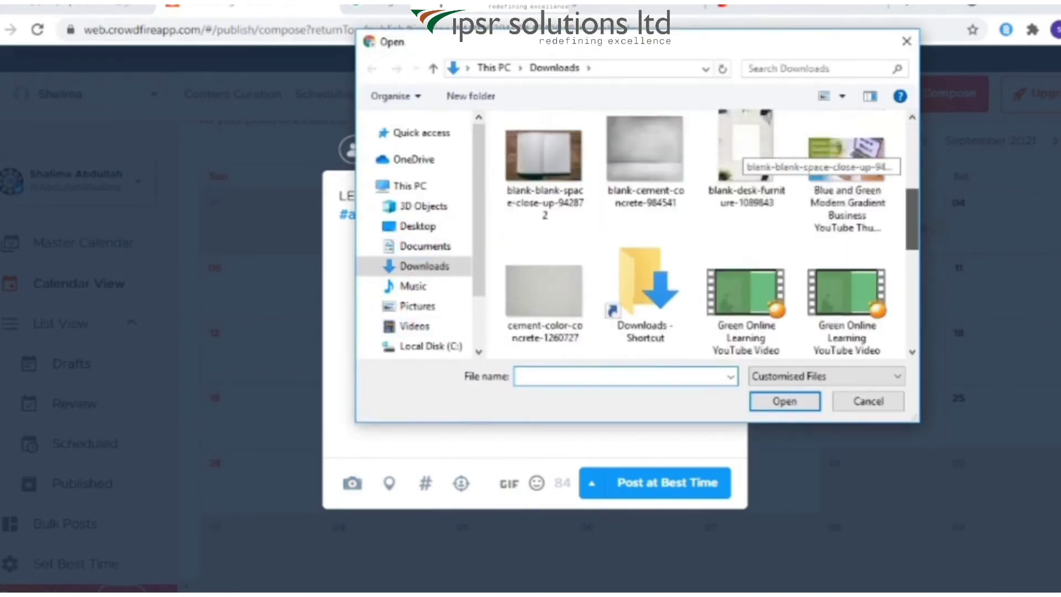
pyautogui.click(846, 176)
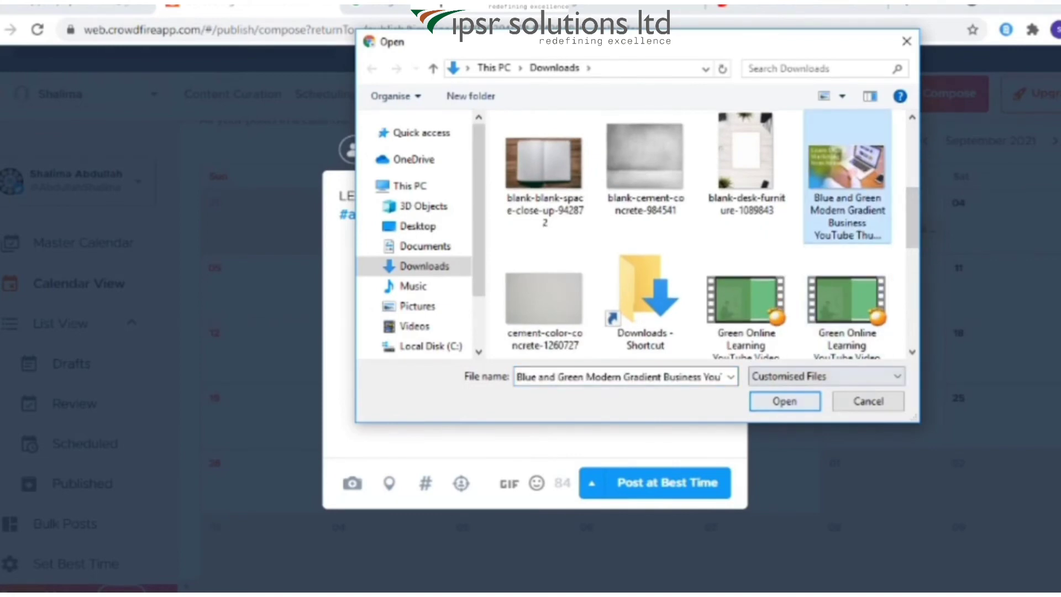
pyautogui.click(784, 401)
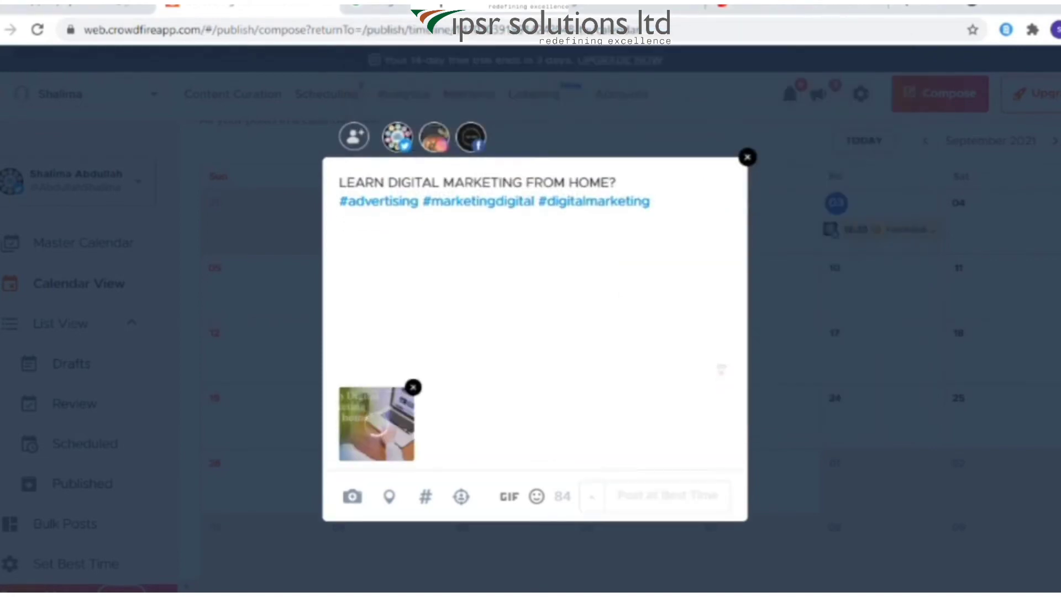
# Schedule the post at the custom time of September 3, 2021, 04:40 PM.
pyautogui.click(591, 495)
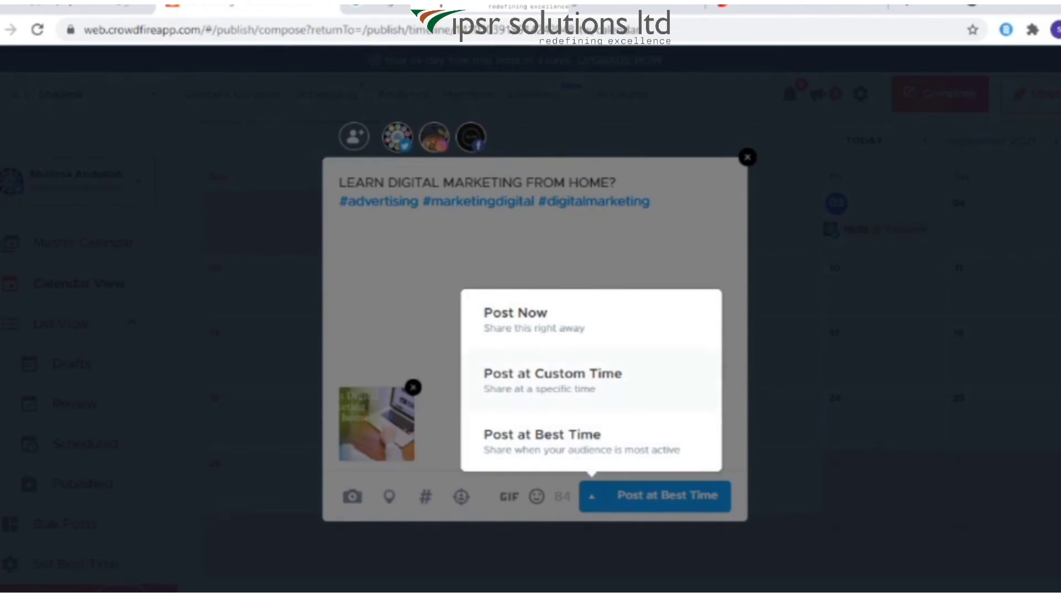
pyautogui.click(553, 380)
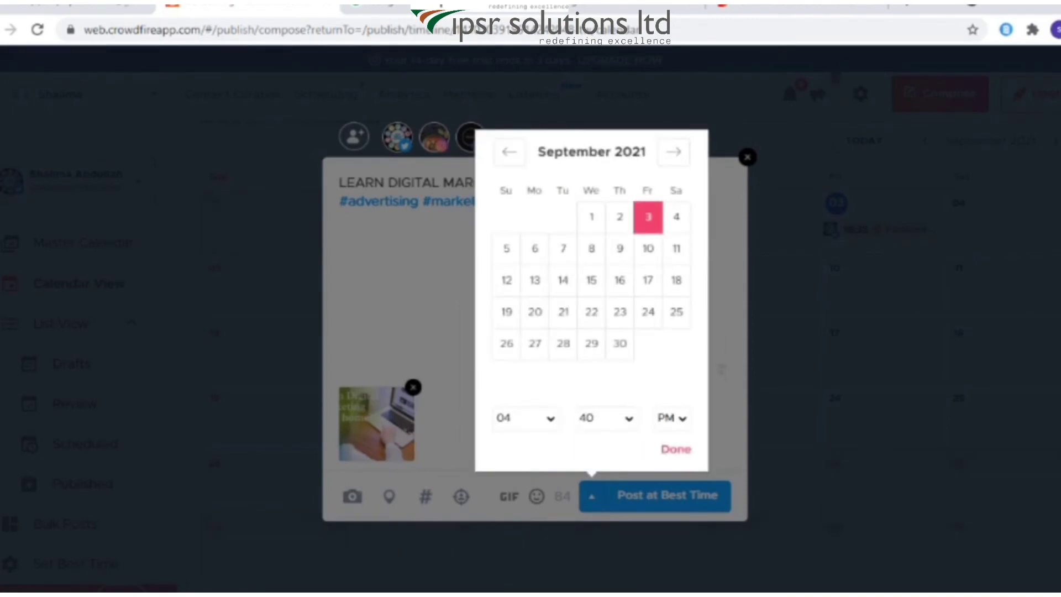
pyautogui.click(675, 448)
pyautogui.click(689, 509)
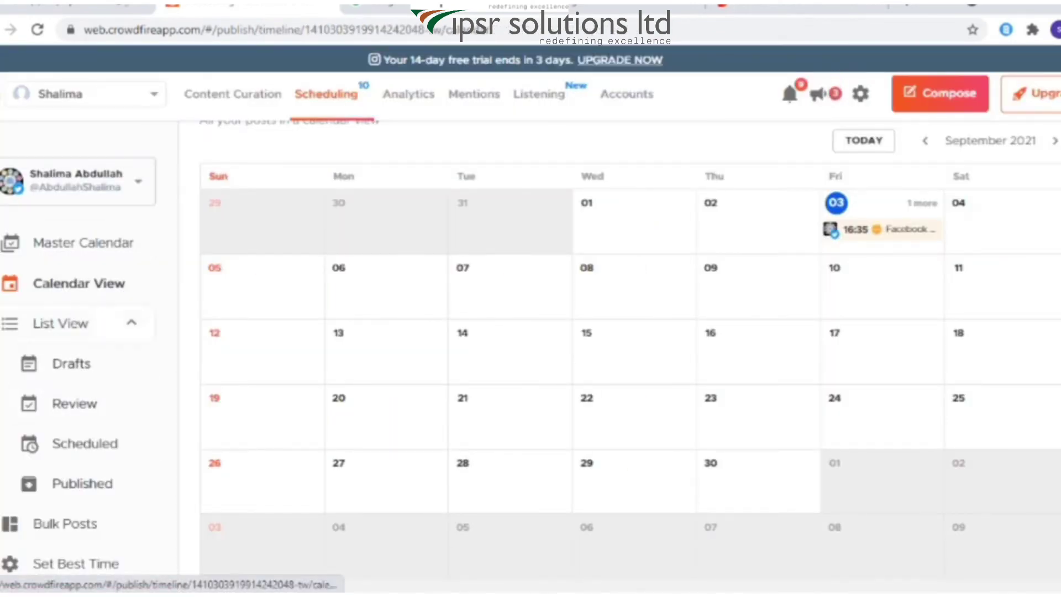
# View the analytics overview and look through the advanced analytics report of the Twitter account.
pyautogui.click(408, 94)
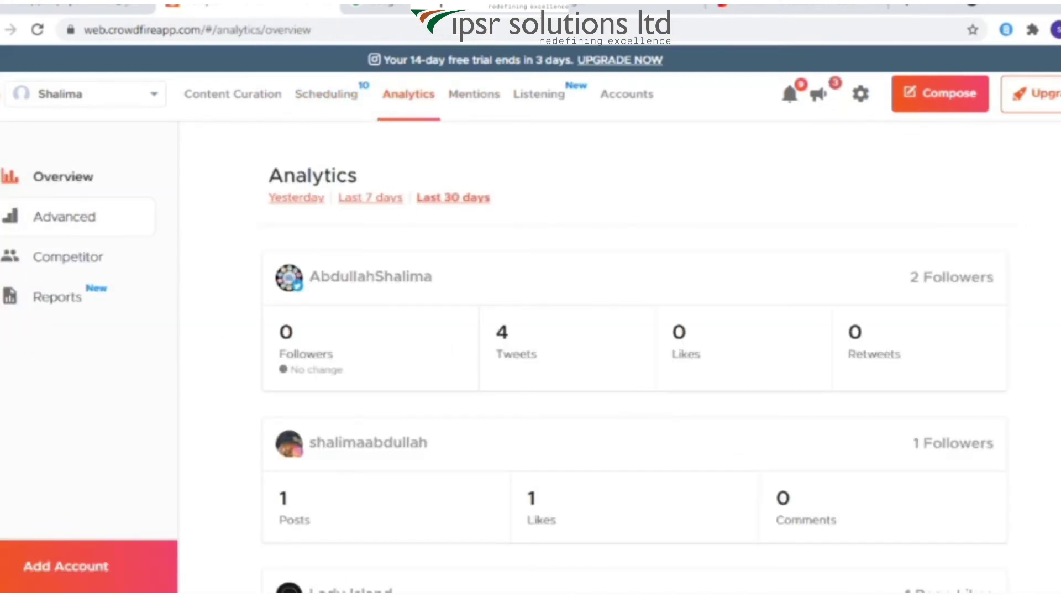
pyautogui.click(64, 216)
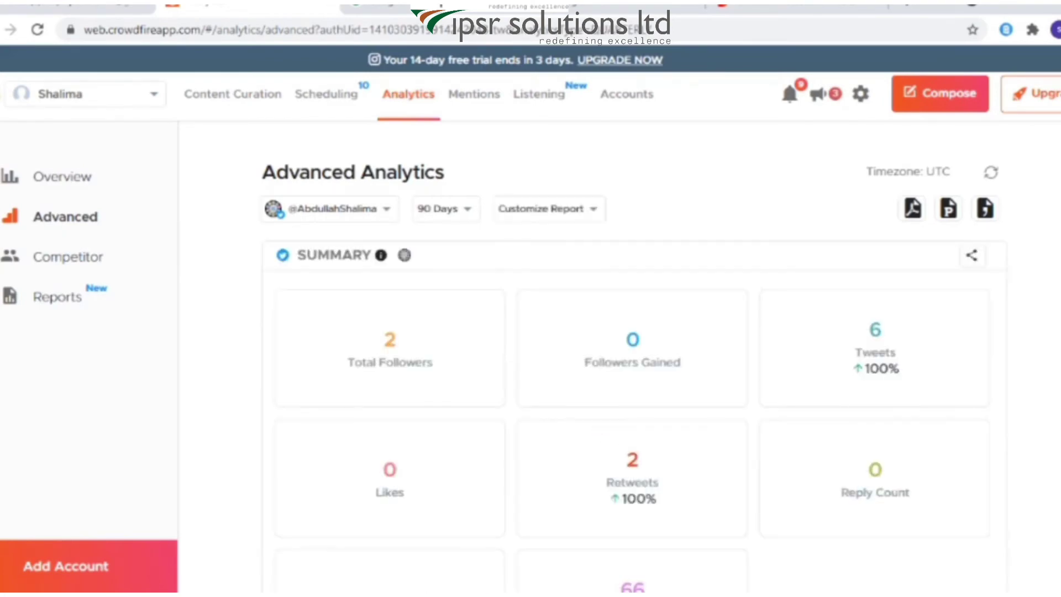
pyautogui.scroll(-20, 633, 359)
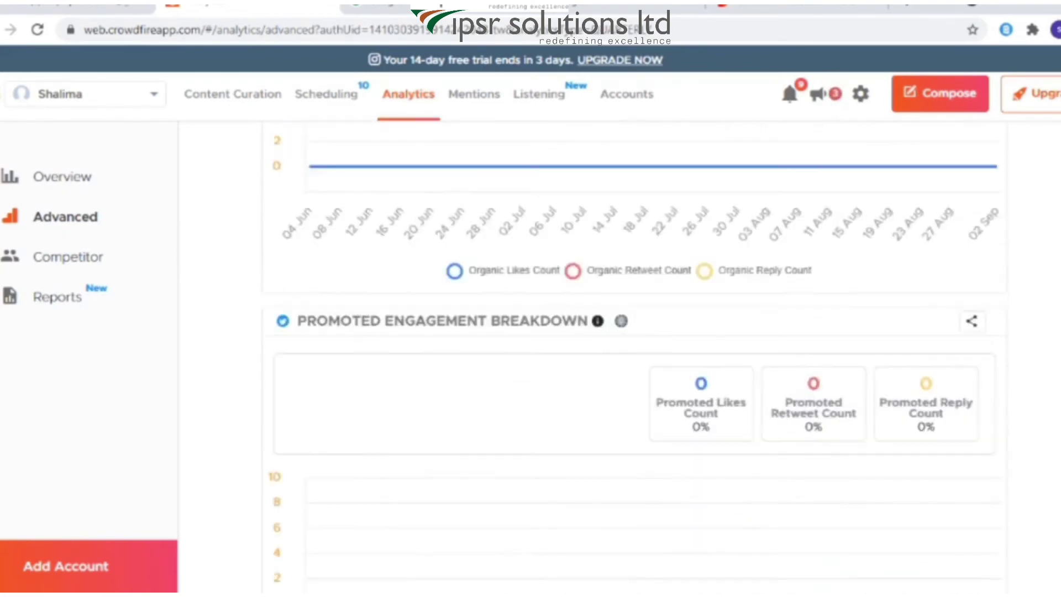
pyautogui.scroll(-3, 632, 359)
pyautogui.scroll(-20, 632, 359)
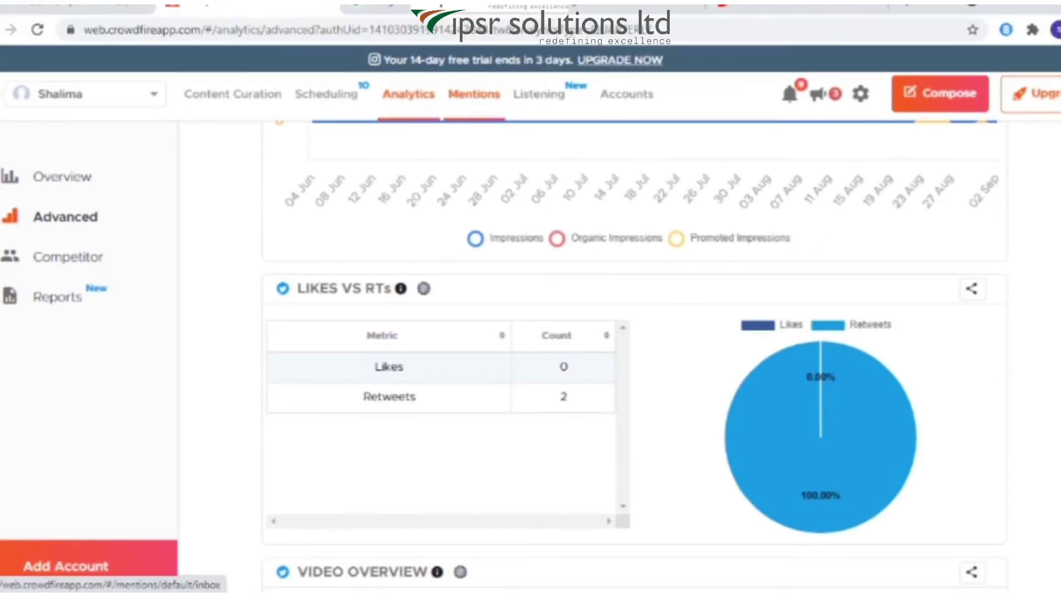
# View the conversations in the mentions inbox and the Listening page.
pyautogui.click(474, 94)
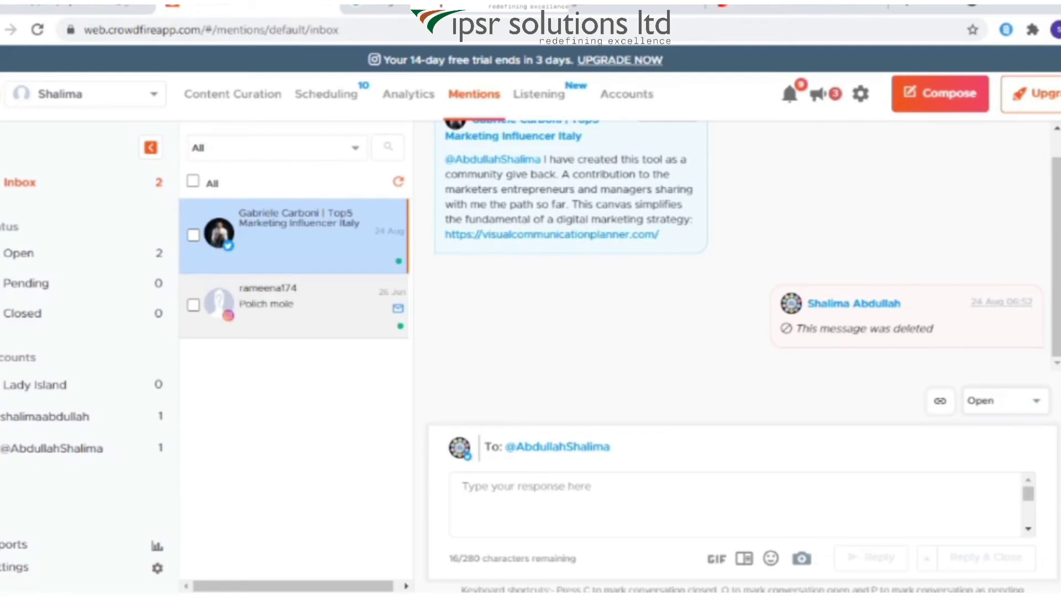
pyautogui.scroll(-1, 740, 354)
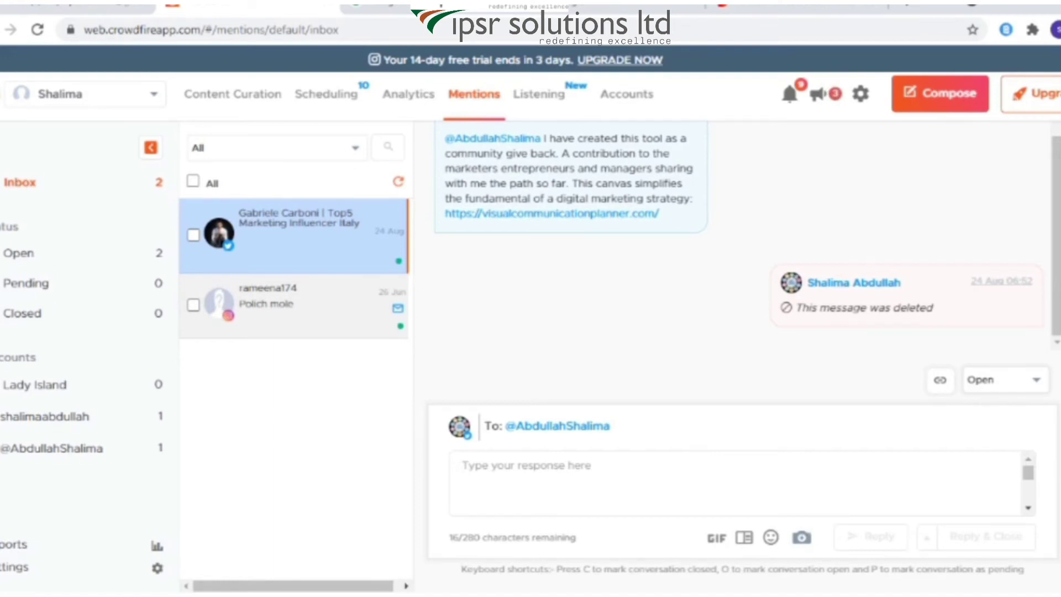
pyautogui.click(539, 94)
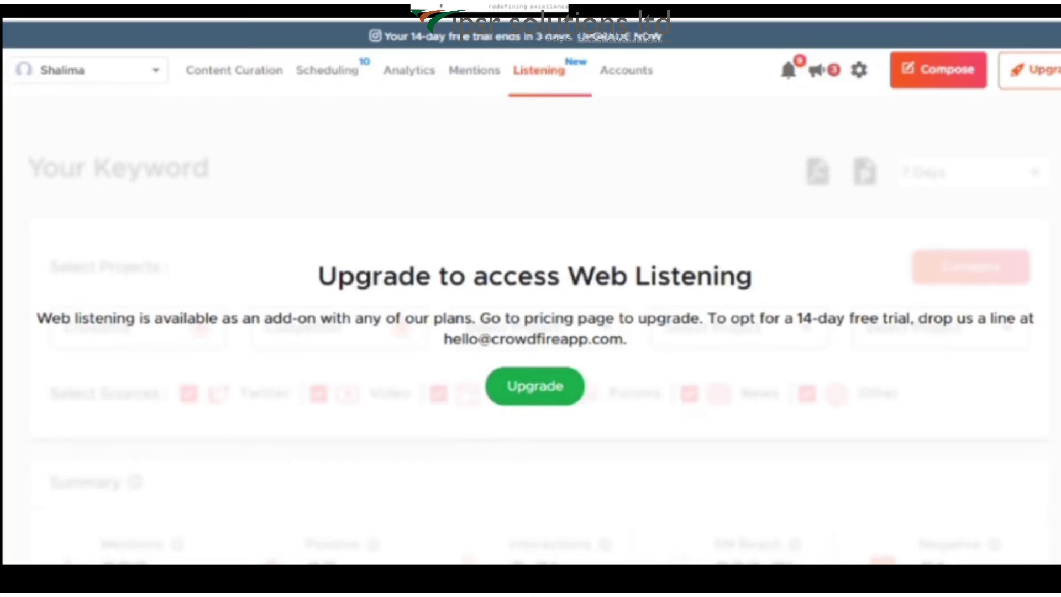
# Look through the social, website, blog and shop accounts available to connect.
pyautogui.click(626, 70)
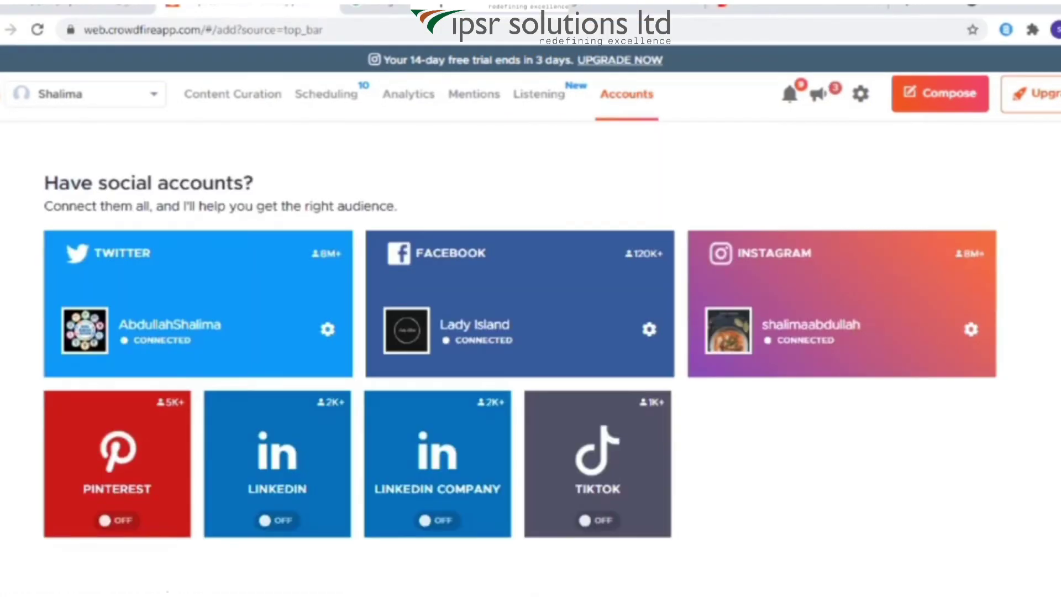
pyautogui.scroll(-4, 519, 354)
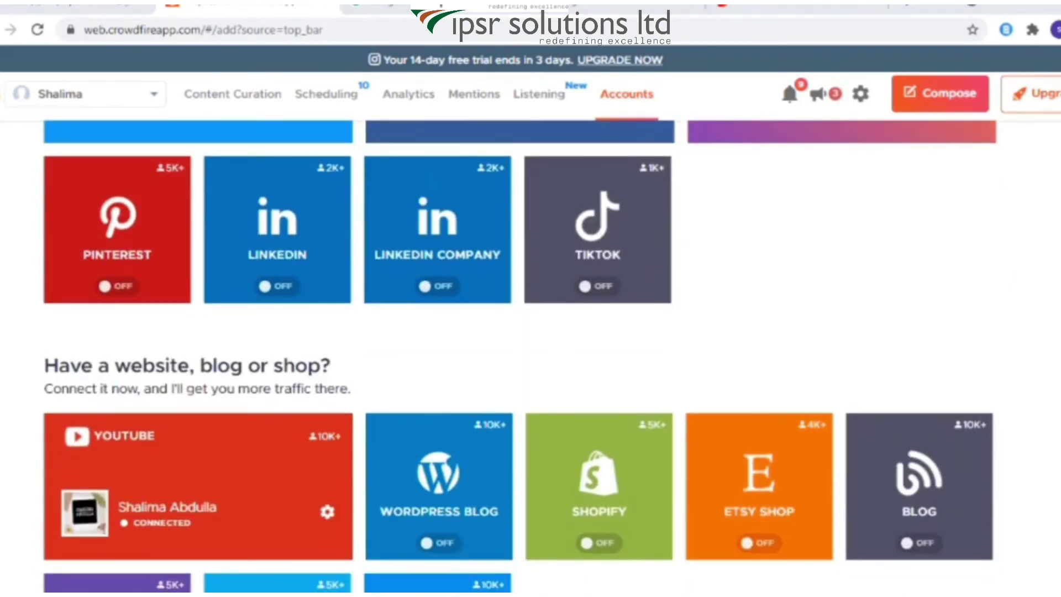
pyautogui.scroll(4, 519, 331)
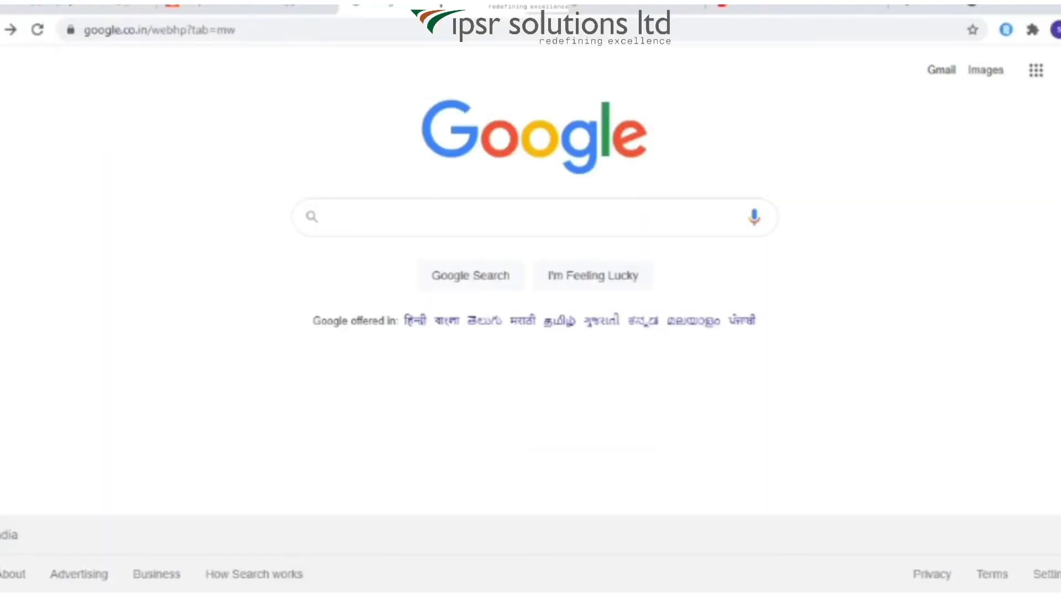
# Switch to Google, search for "chrome web store" and open the store's extensions page.
pyautogui.click(530, 217)
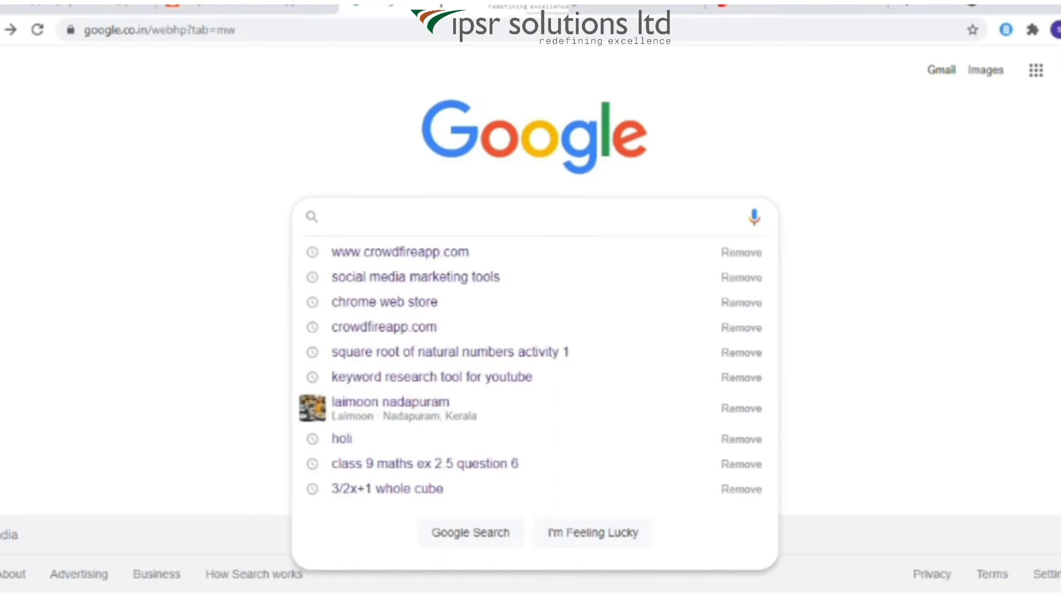
pyautogui.write('chr')
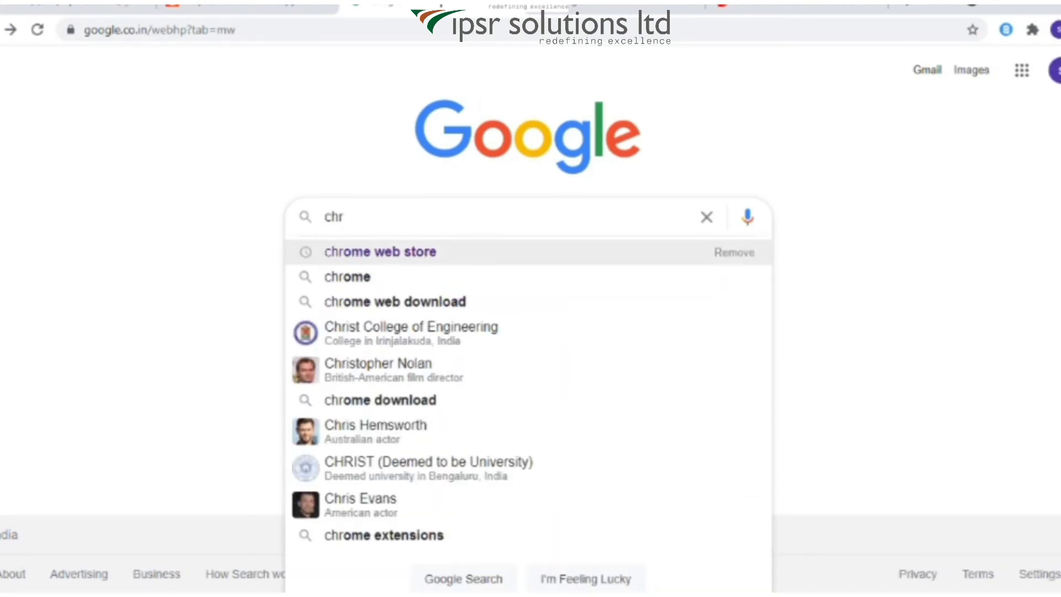
pyautogui.click(380, 251)
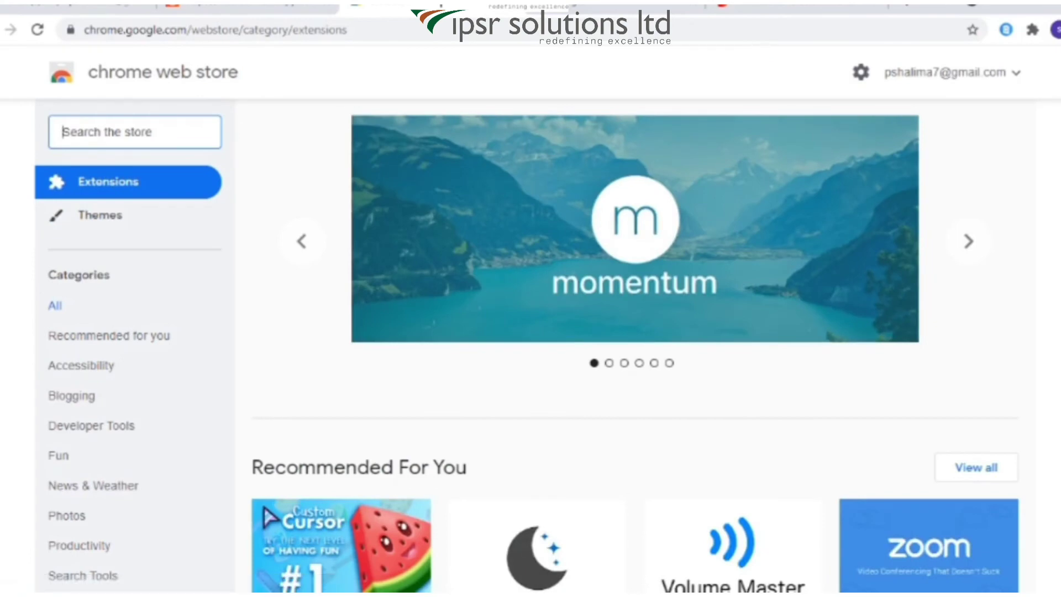
# Search the store for "crowdfire" and add the Crowdfire extension to Chrome.
pyautogui.write('crowdf')
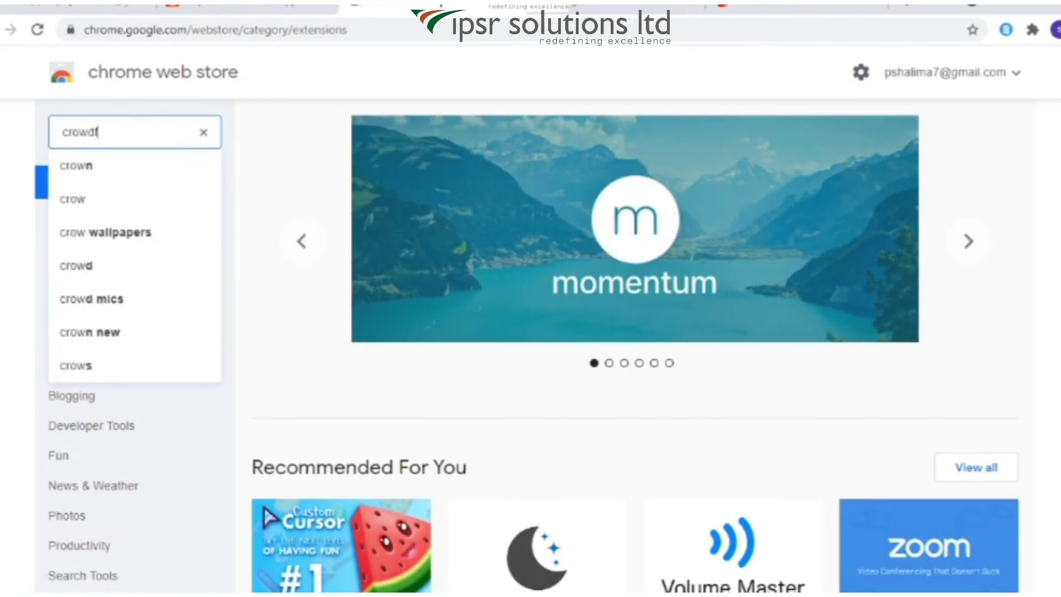
pyautogui.write('ire')
pyautogui.press('Return')
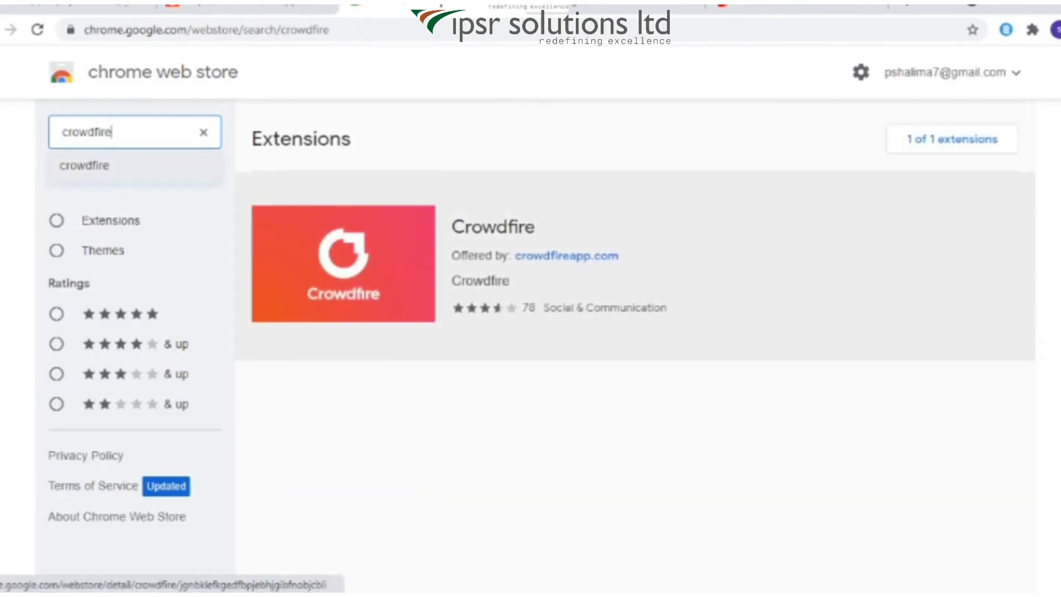
pyautogui.click(492, 227)
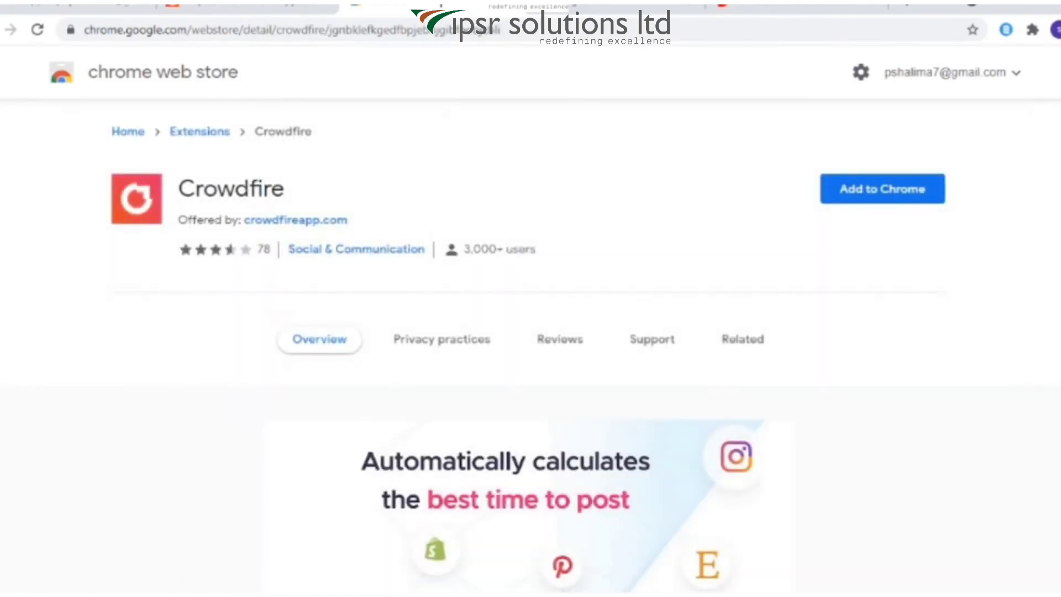
pyautogui.click(882, 188)
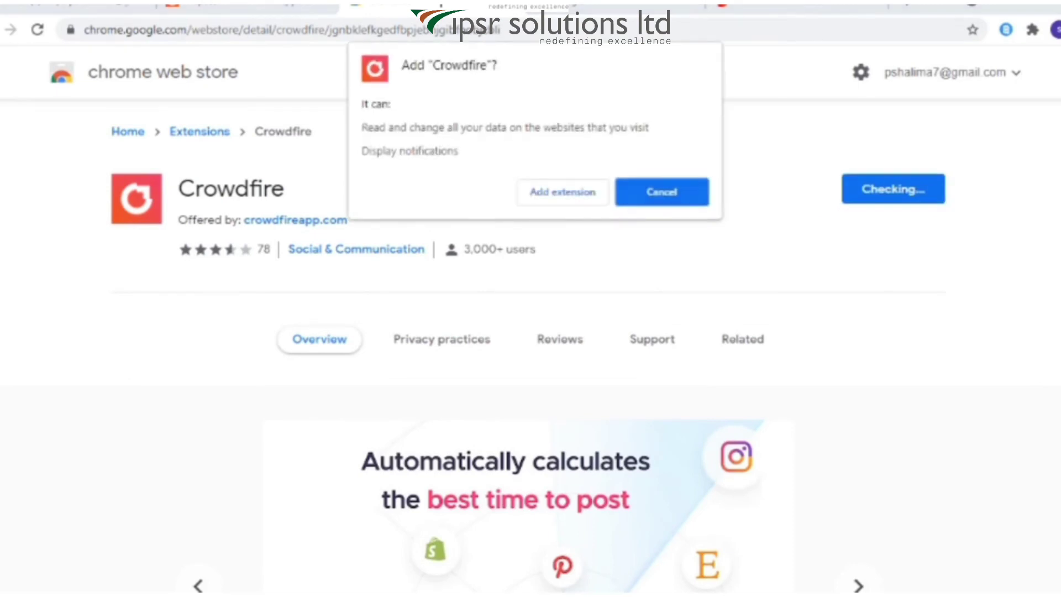
pyautogui.click(562, 192)
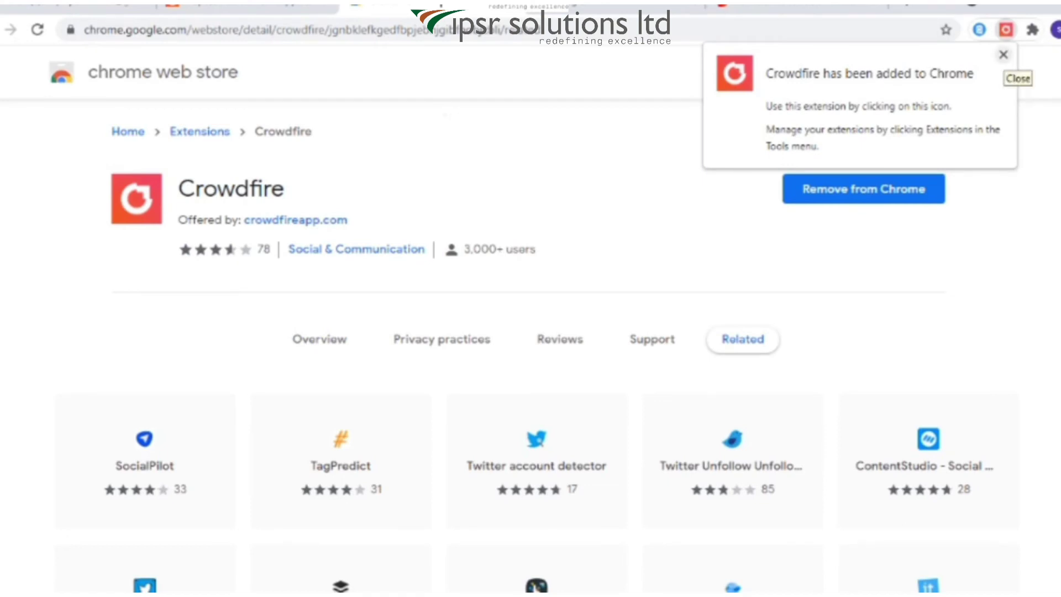
# Dismiss the installation notice and pin the Crowdfire extension to the browser toolbar.
pyautogui.click(1004, 55)
pyautogui.click(1032, 30)
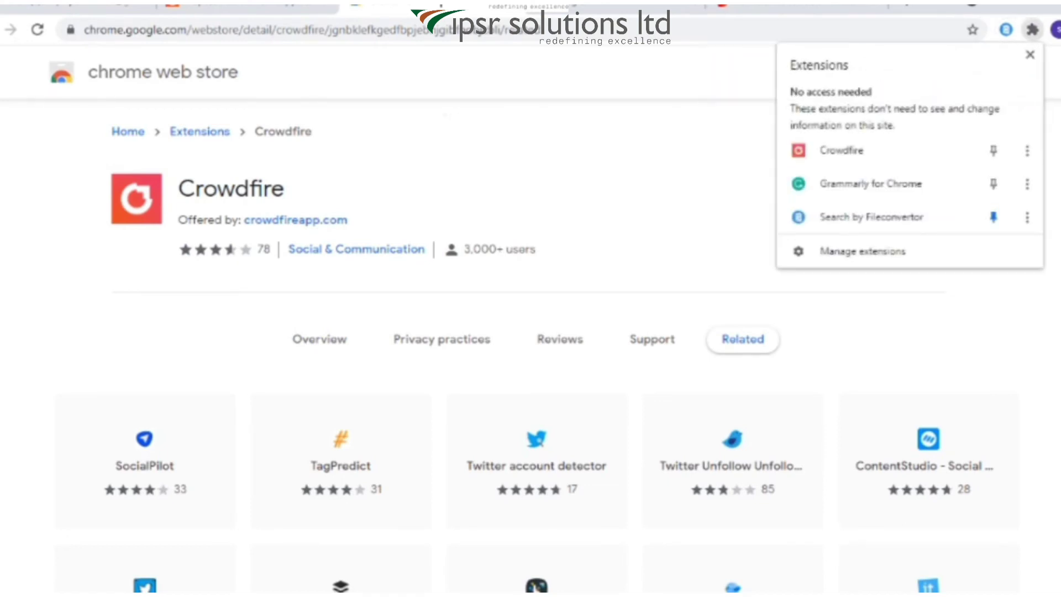
pyautogui.click(992, 150)
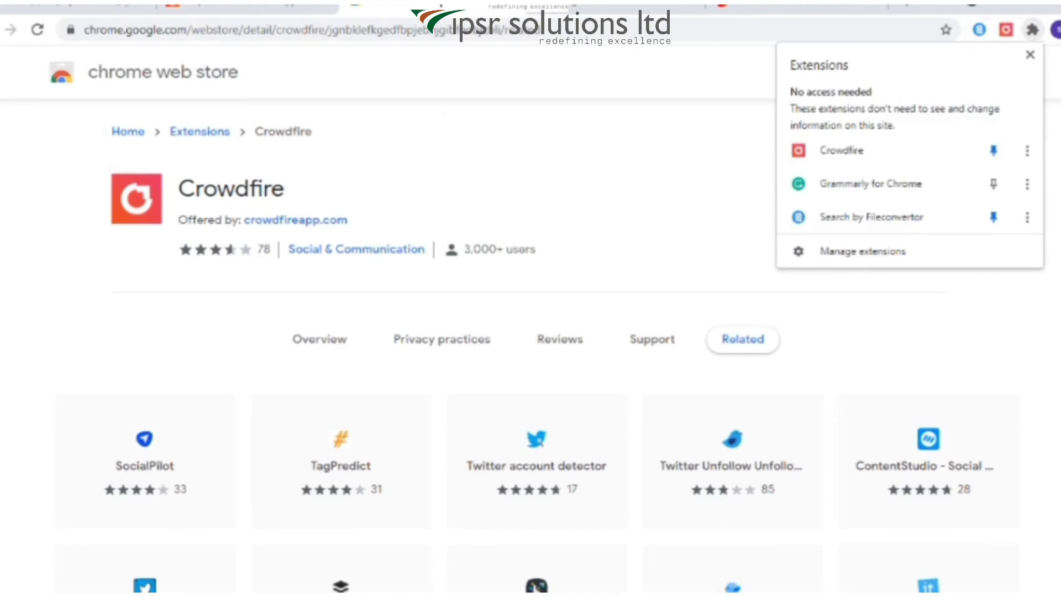
# Switch to the Biteable article on social media marketing tools and check which extensions have access to that site.
pyautogui.press('Escape')
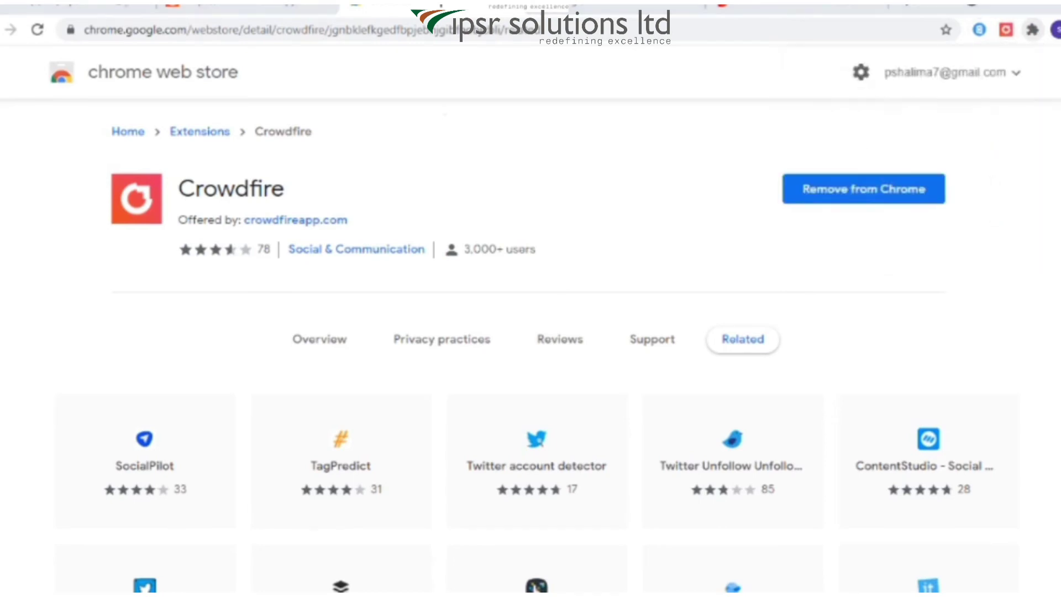
pyautogui.click(795, 7)
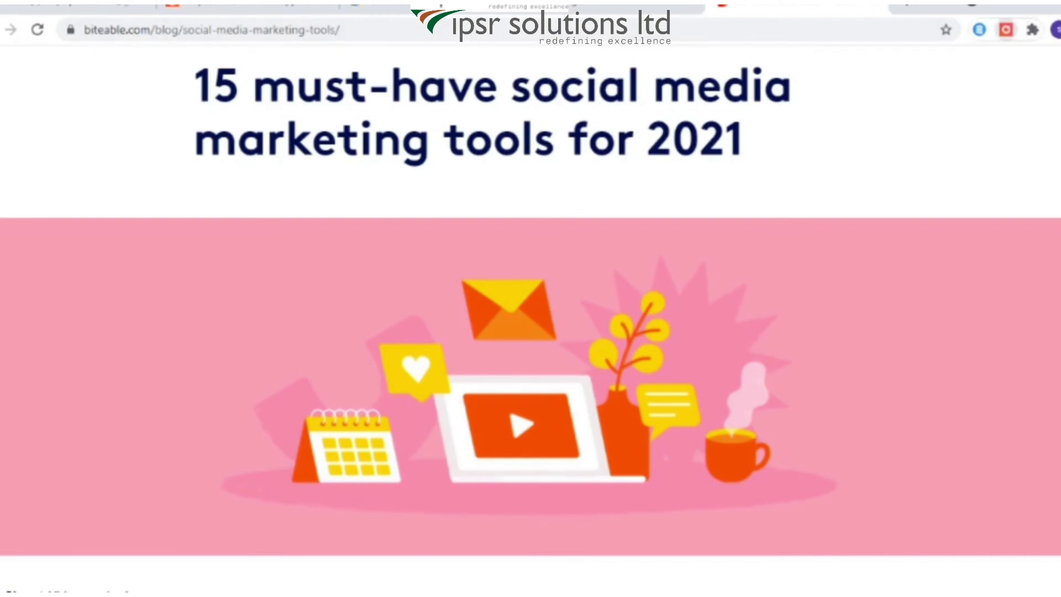
pyautogui.click(1032, 30)
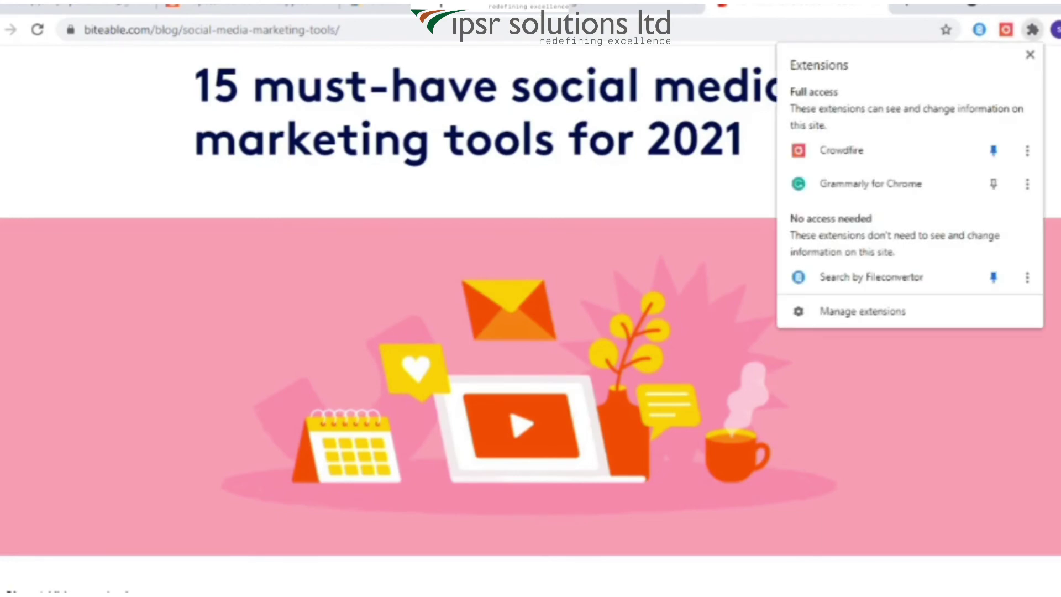
pyautogui.press('Escape')
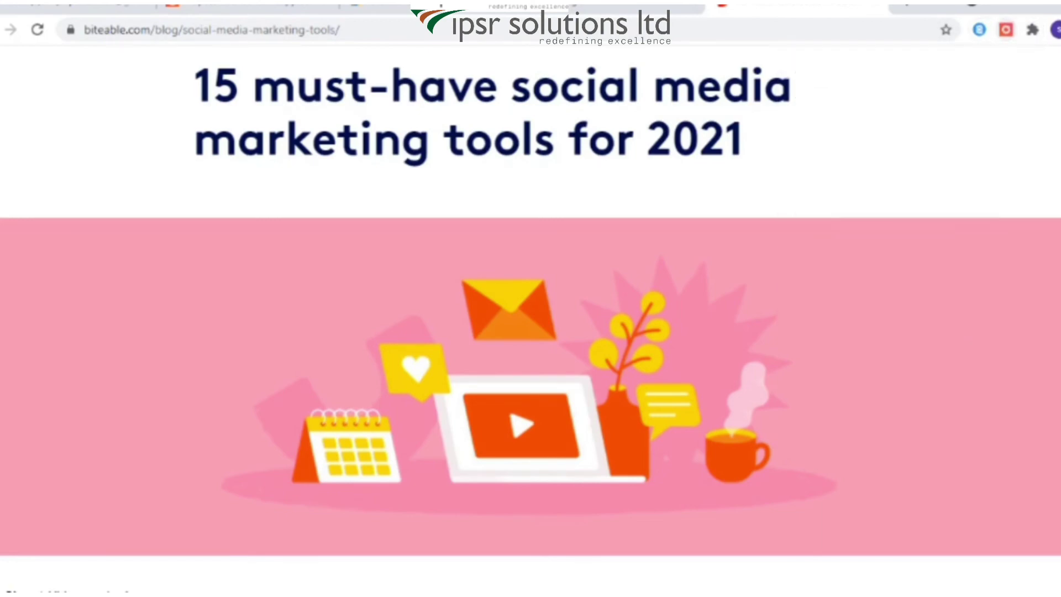
# Open the Crowdfire extension's composer for the article, select all three connected Twitter, Instagram and Facebook profiles, and close the composer.
pyautogui.click(1005, 29)
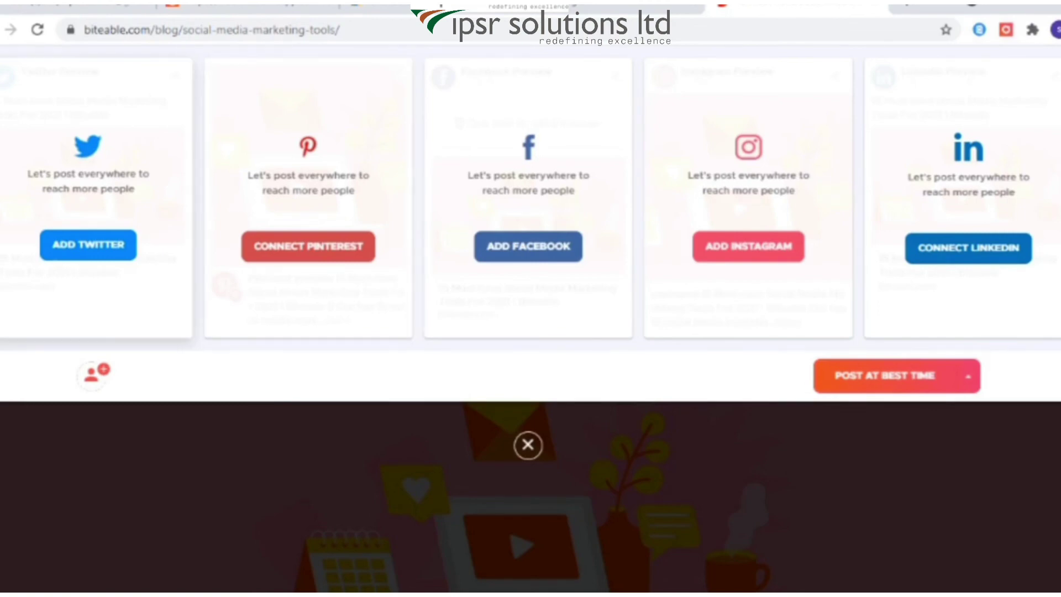
pyautogui.click(88, 245)
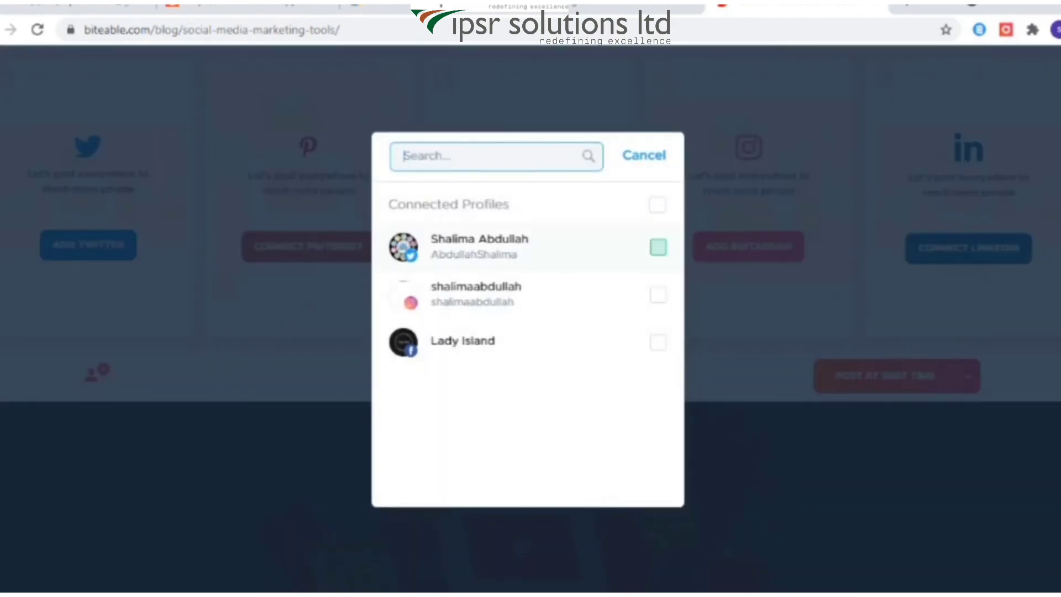
pyautogui.click(658, 246)
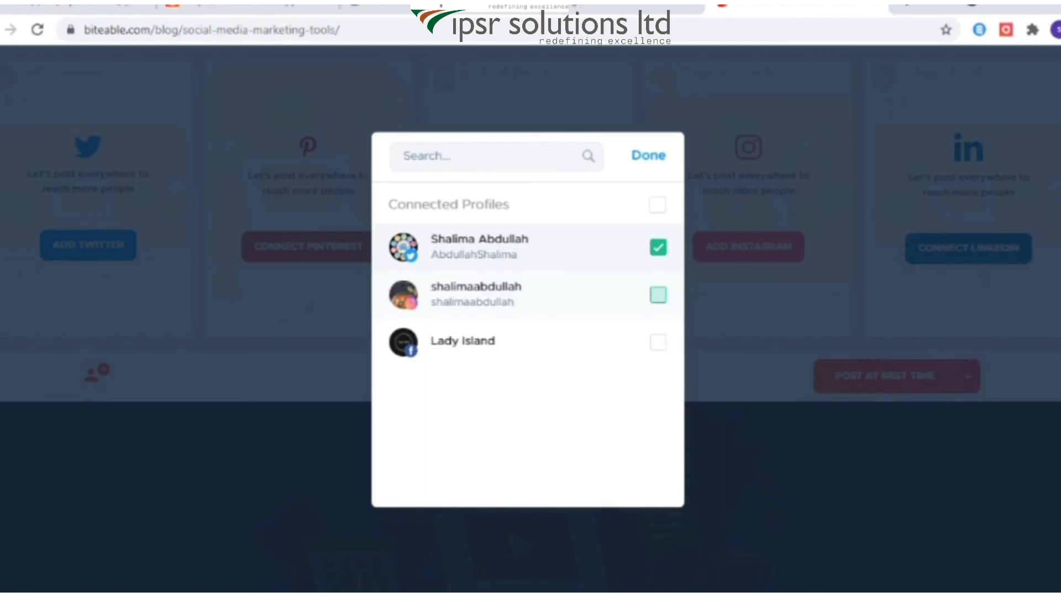
pyautogui.click(658, 295)
pyautogui.click(658, 342)
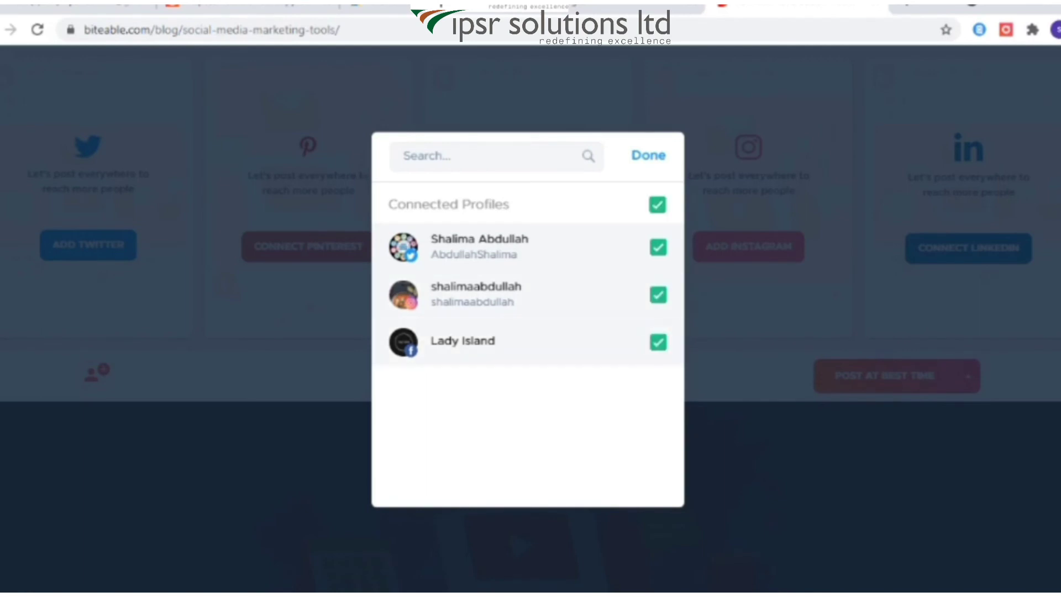
pyautogui.click(648, 155)
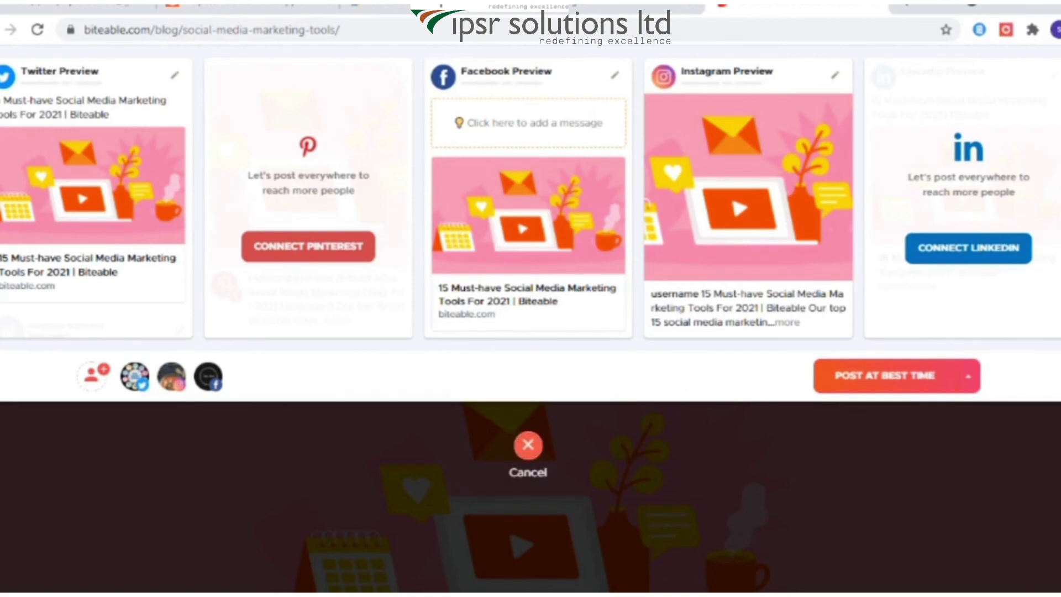
pyautogui.click(528, 445)
# Preview the article's header image as a post through Crowdfire's on-image Publish Image option, and cancel the post.
pyautogui.scroll(-2, 530, 319)
pyautogui.click(26, 239)
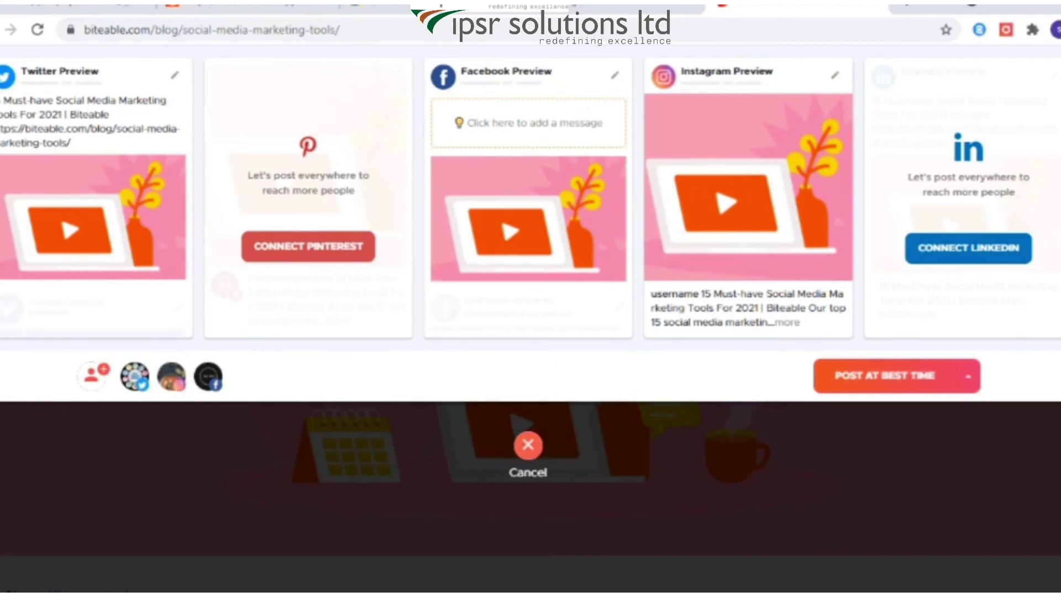
pyautogui.click(528, 445)
# Preview the header image's post using the Publish Image command among the browser's own image options, and cancel it.
pyautogui.rightClick(570, 382)
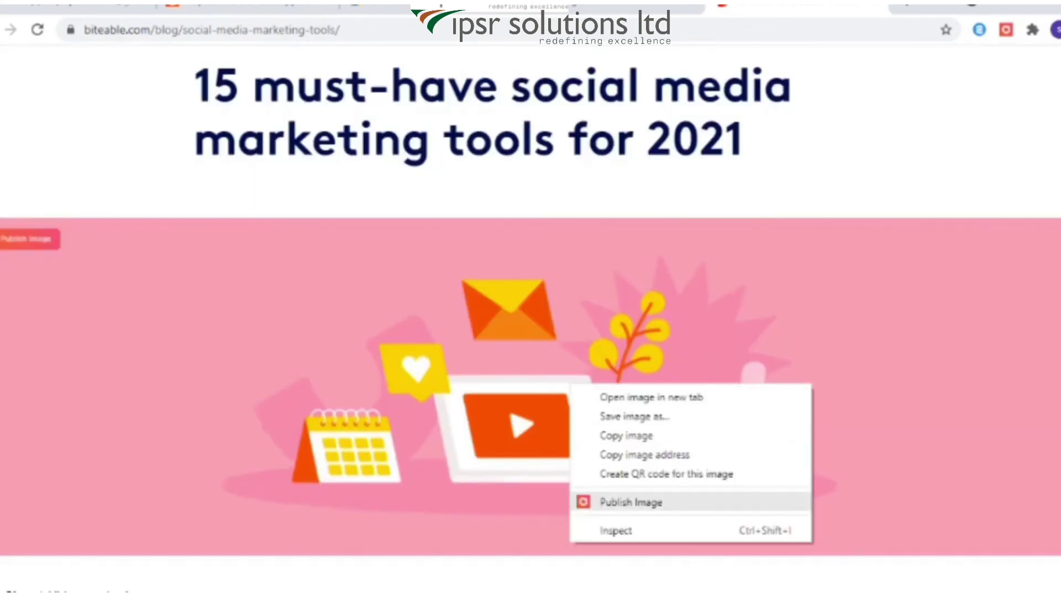
pyautogui.click(631, 502)
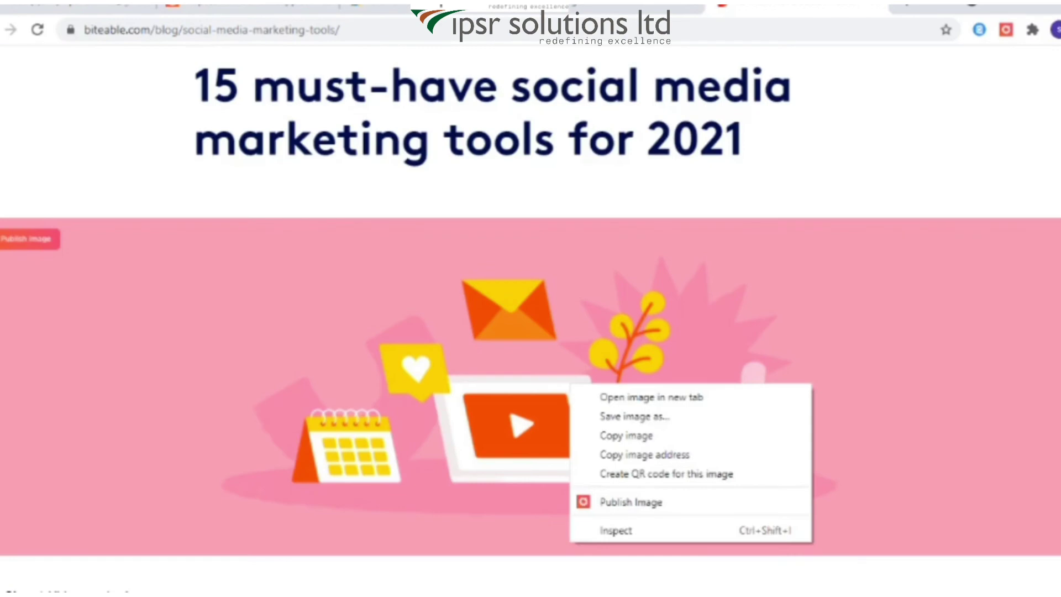
pyautogui.click(631, 501)
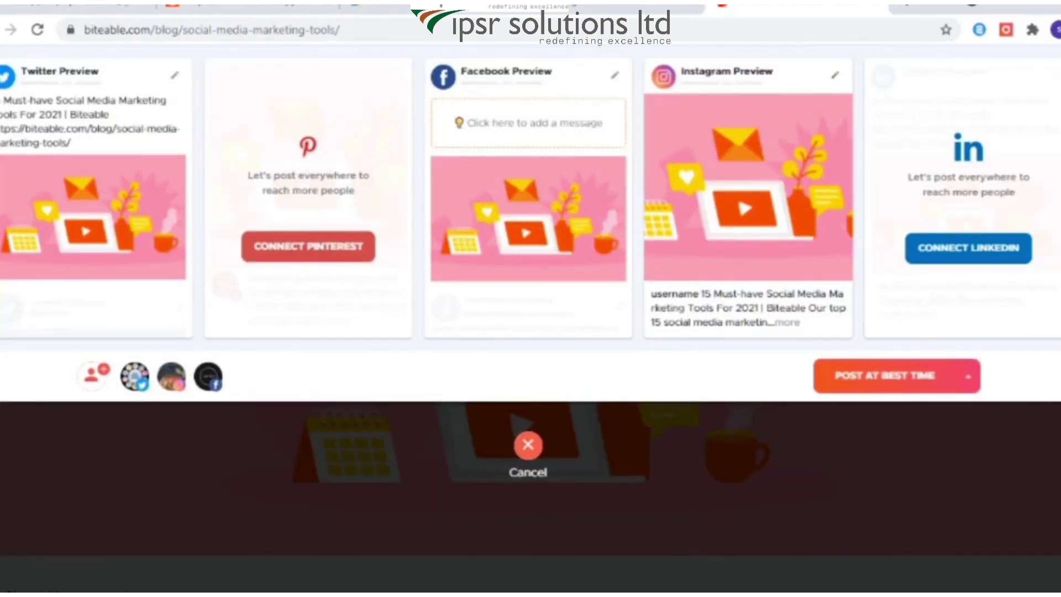
pyautogui.click(528, 445)
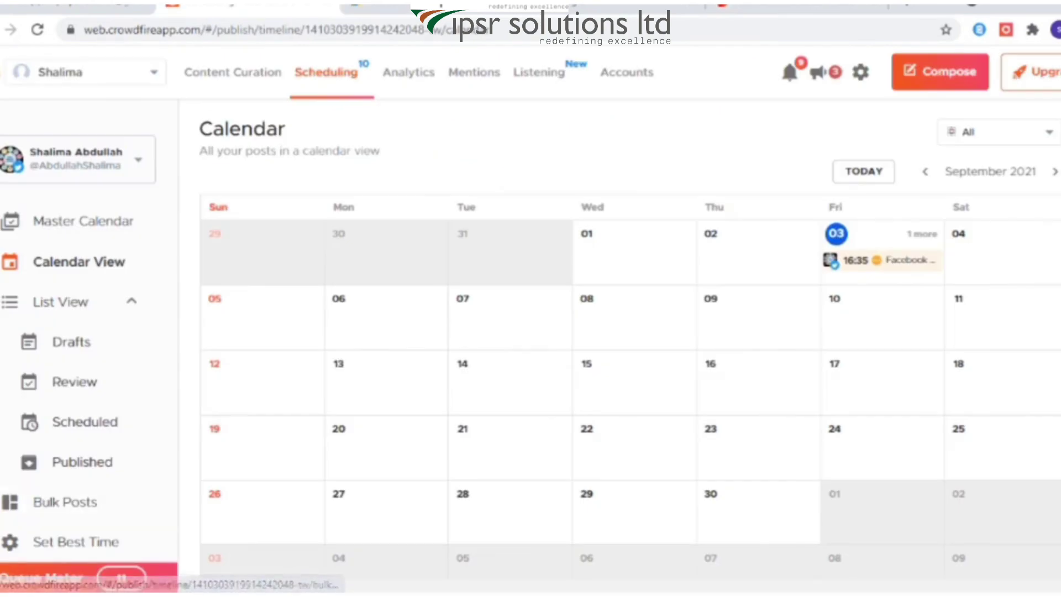
# Switch to Crowdfire and review the best-time posting settings, the Queue Meter and the scheduled posts.
pyautogui.click(55, 578)
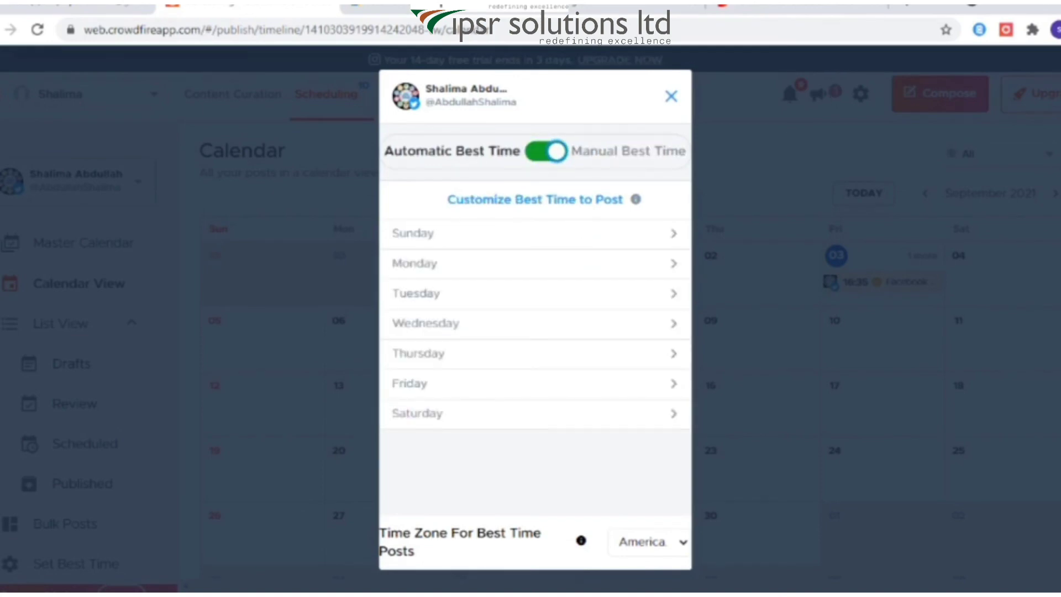
pyautogui.click(533, 233)
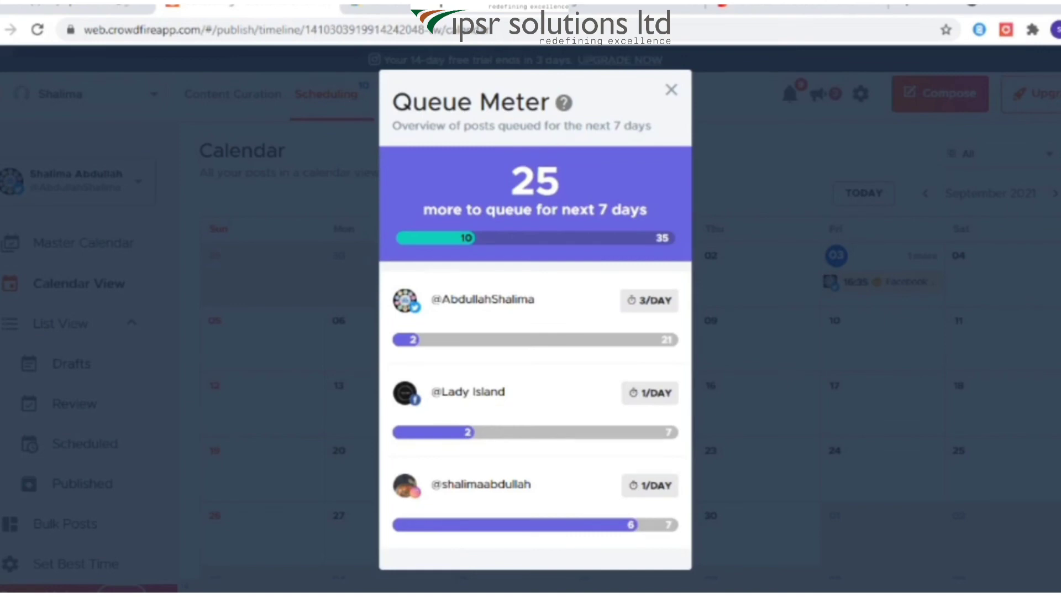
pyautogui.click(671, 90)
pyautogui.click(85, 443)
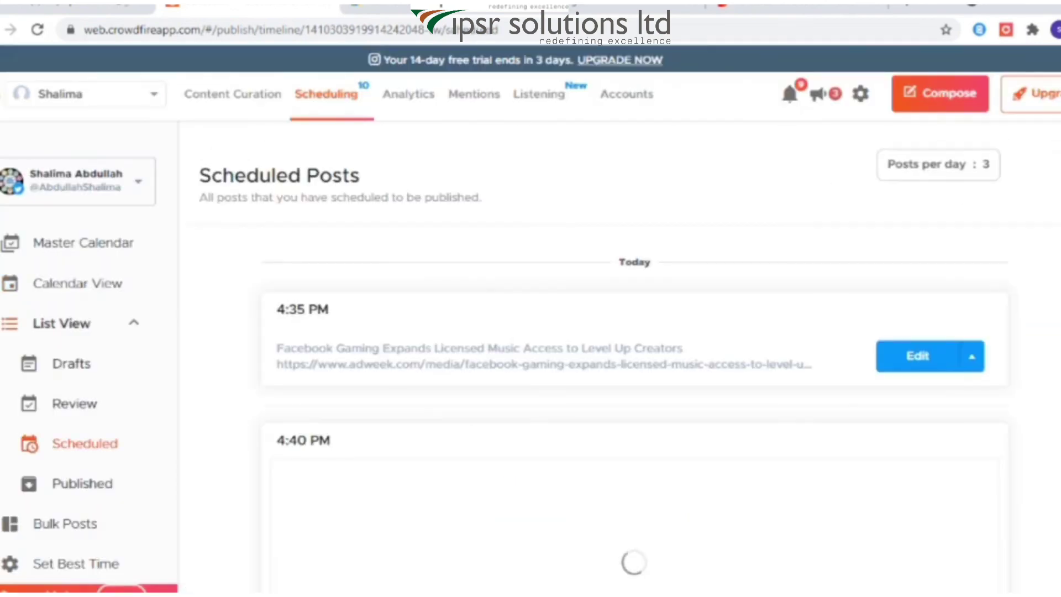